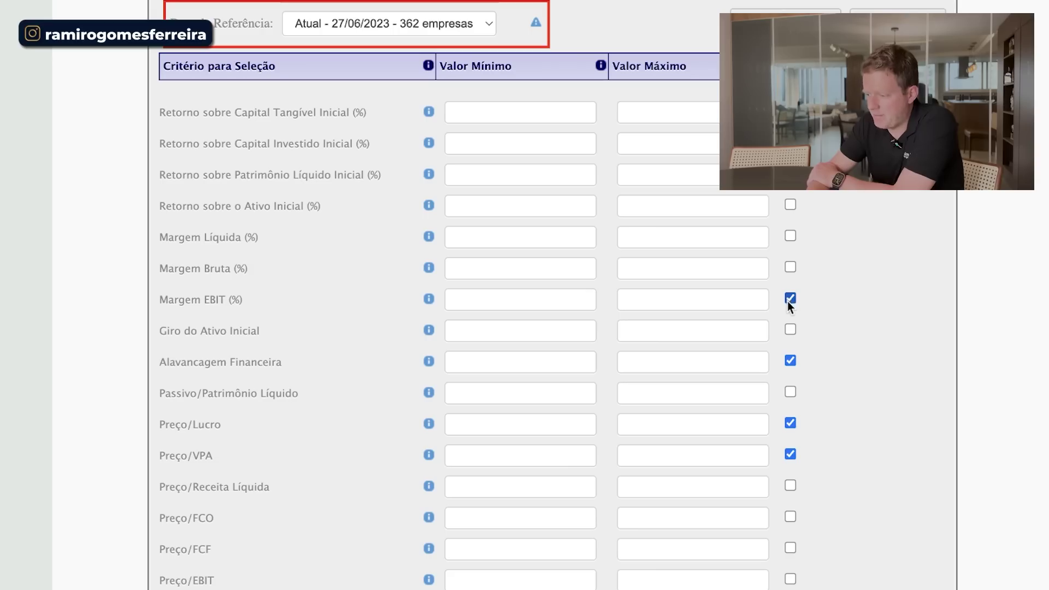
# - Exclude Alavancagem Financeira, Preço/Lucro and Preço/VPA from the criteria included in the screening result
pyautogui.click(790, 361)
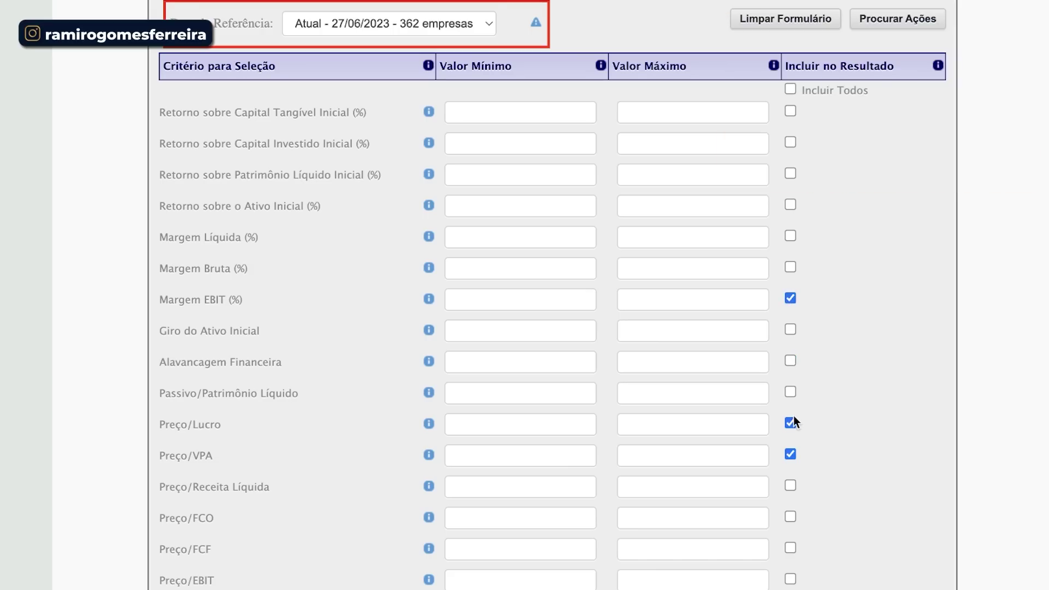
pyautogui.click(791, 423)
pyautogui.click(790, 453)
pyautogui.scroll(-5, 792, 450)
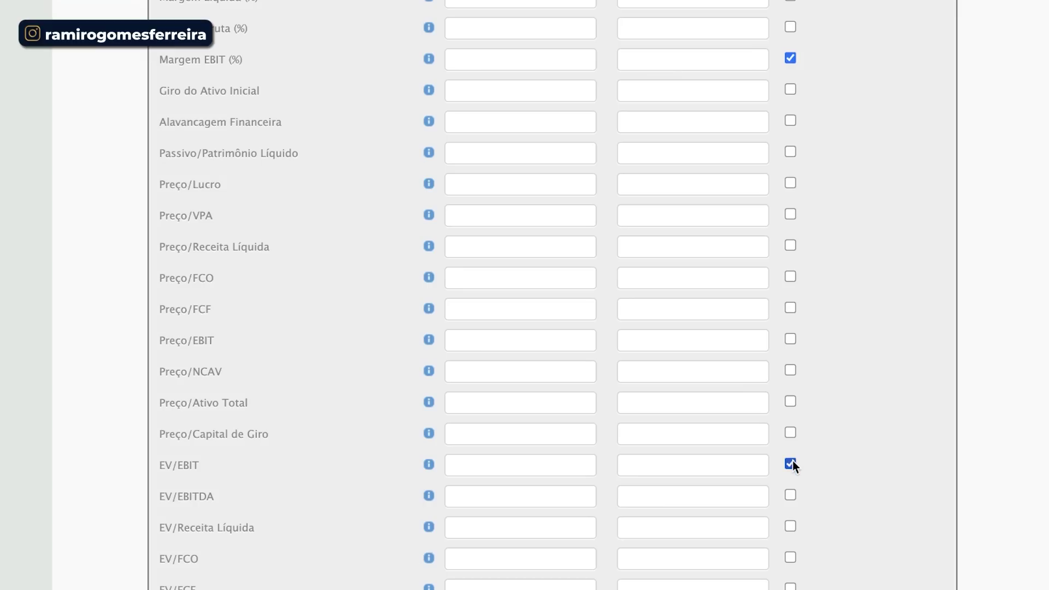
# - Run the stock search with Margem EBIT, EV/EBIT, Dividend Yield, Volume Financeiro and Market Cap included in the result
pyautogui.moveTo(206, 467); pyautogui.dragTo(160, 464)
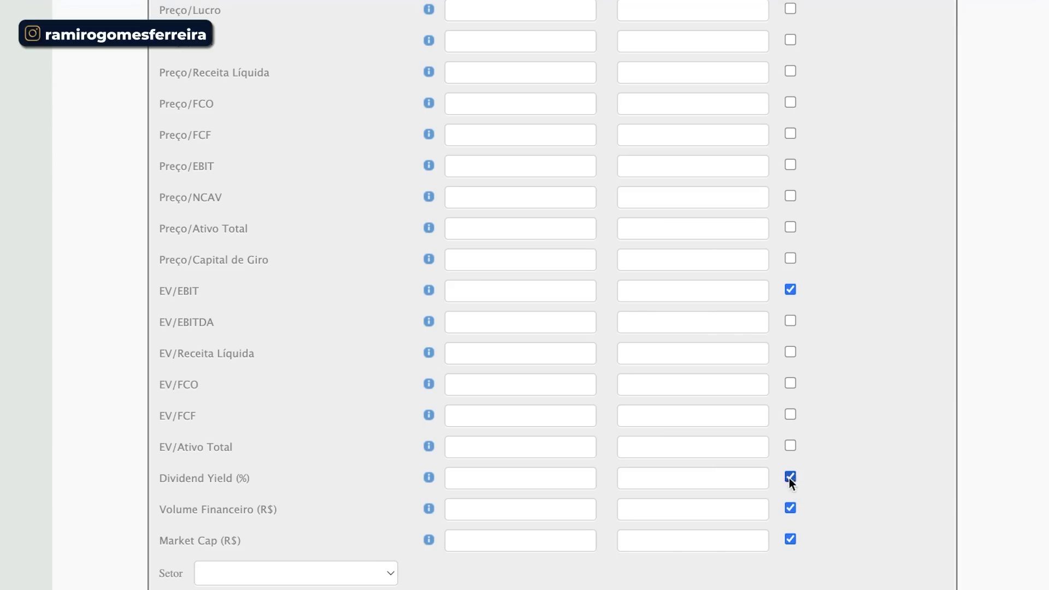
pyautogui.scroll(-2, 805, 467)
pyautogui.scroll(12, 805, 467)
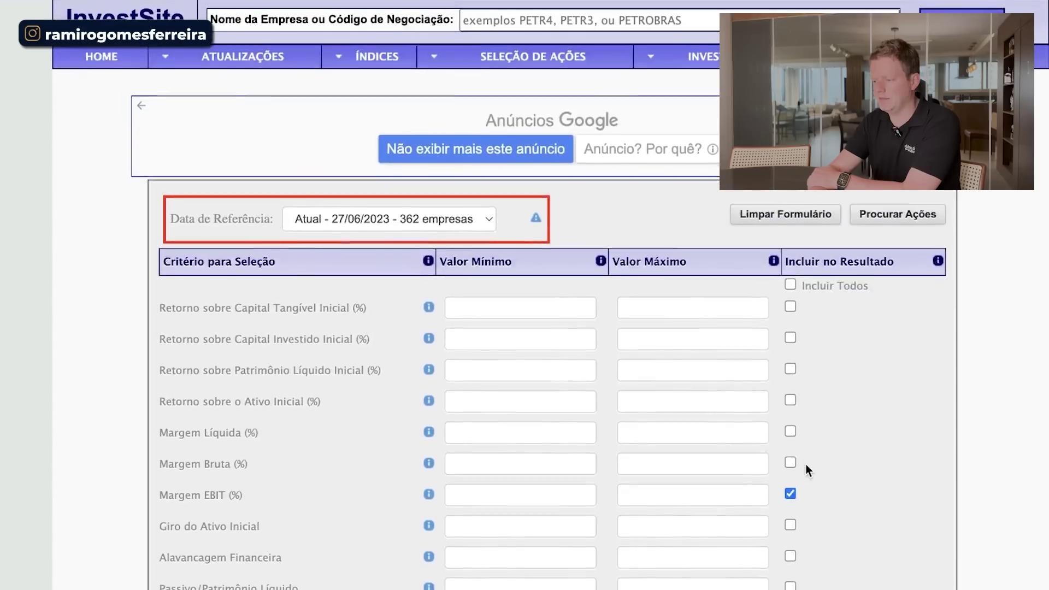
pyautogui.click(901, 216)
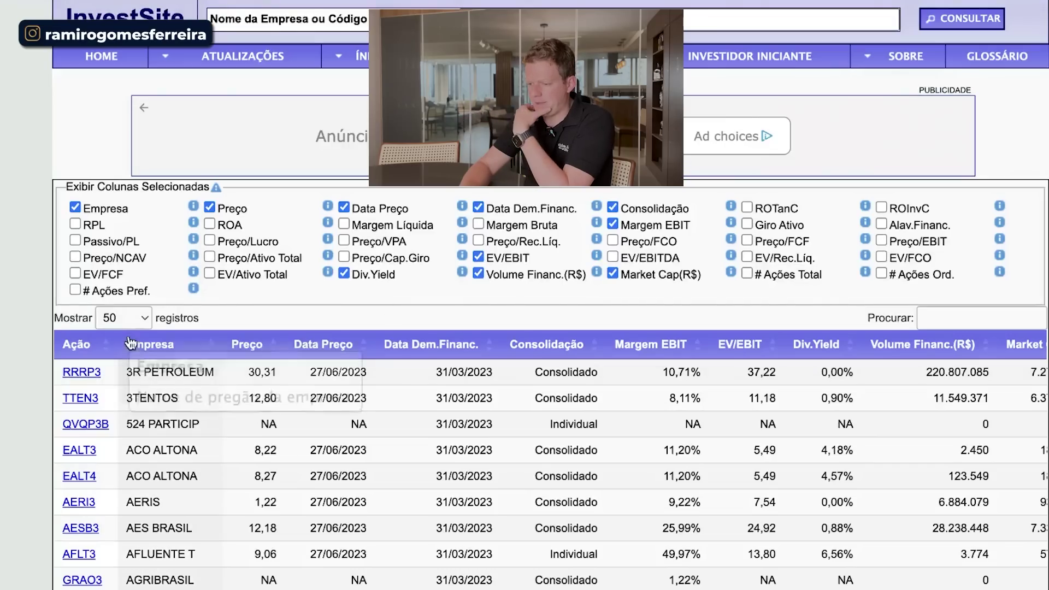
# - Show all records (Todos) in the results table and copy the complete table with its header
pyautogui.click(140, 315)
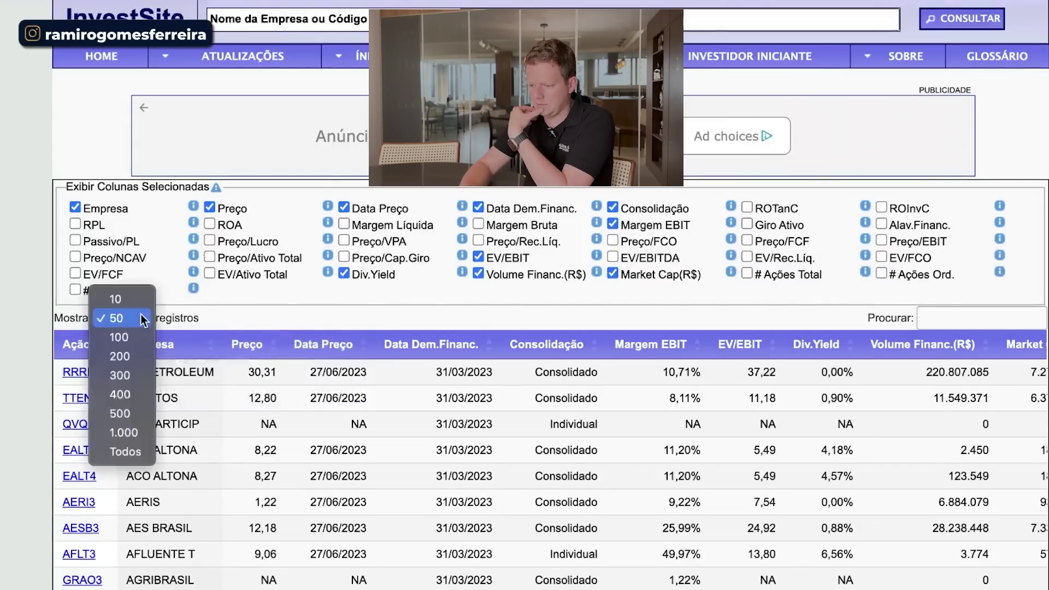
pyautogui.click(125, 451)
pyautogui.scroll(-20, 956, 374)
pyautogui.scroll(-15, 956, 377)
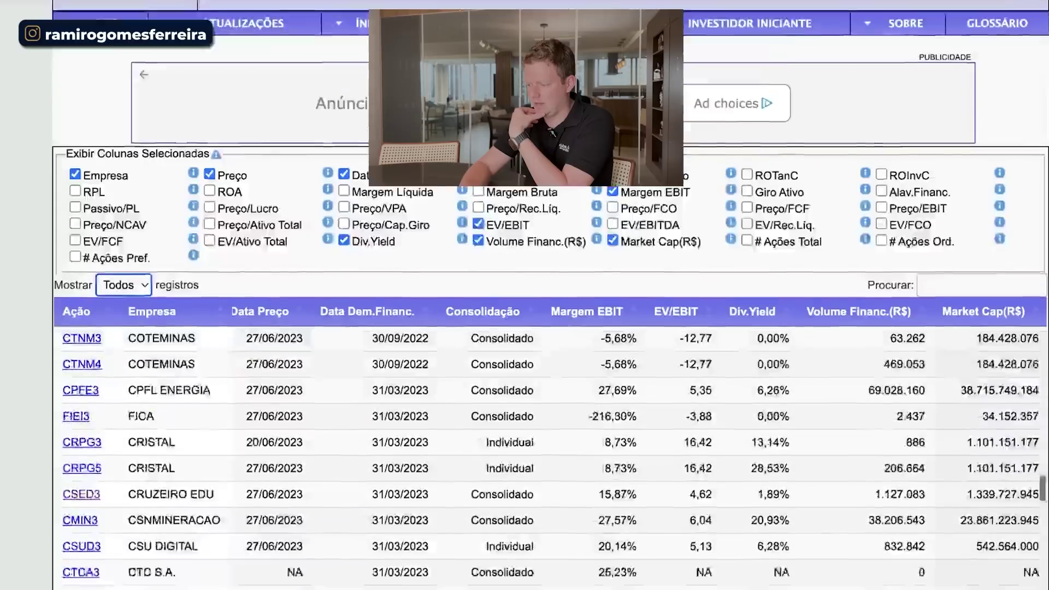
pyautogui.scroll(-20, 988, 320)
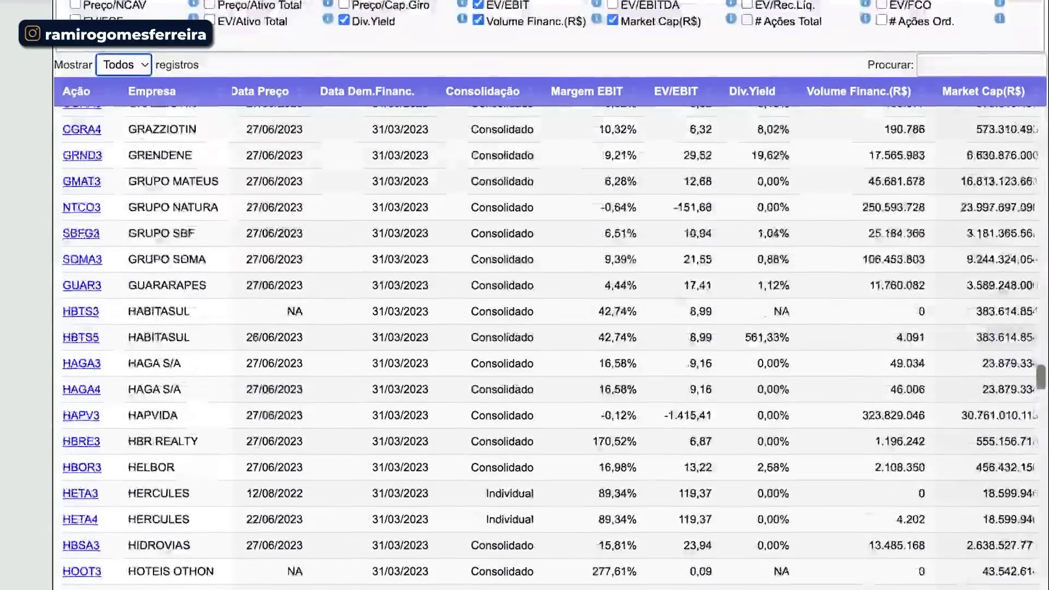
pyautogui.scroll(-20, 974, 358)
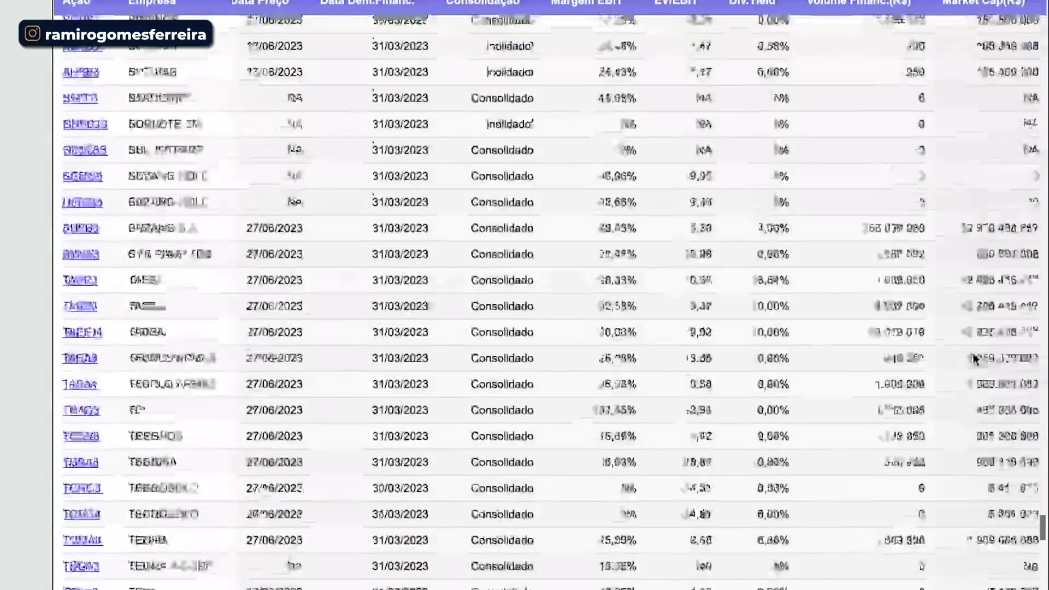
pyautogui.scroll(-5, 973, 352)
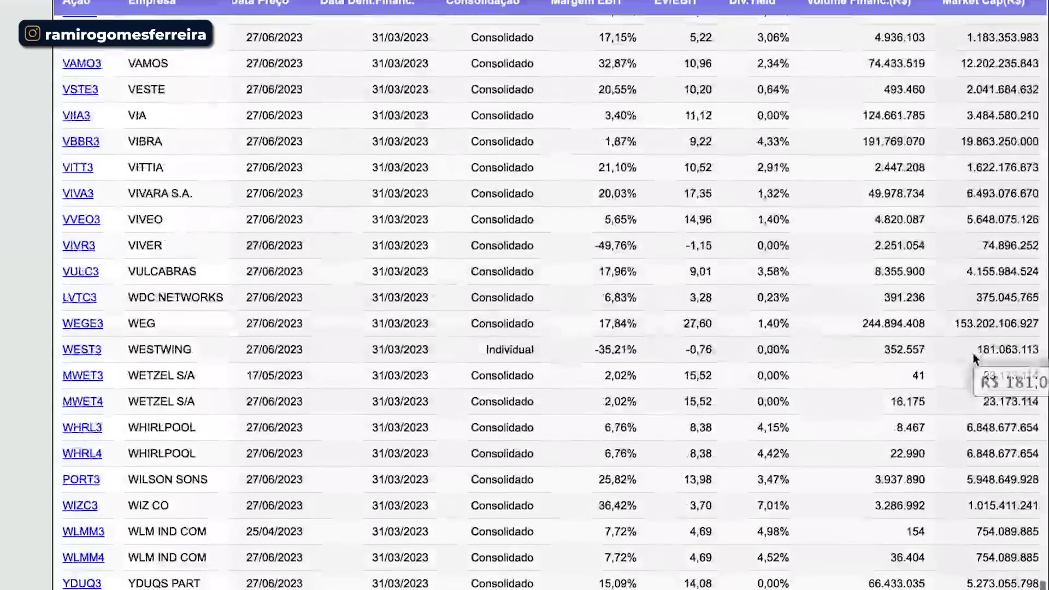
pyautogui.moveTo(928, 579); pyautogui.dragTo(520, 146)
pyautogui.scroll(15, 520, 146)
pyautogui.scroll(20, 552, 301)
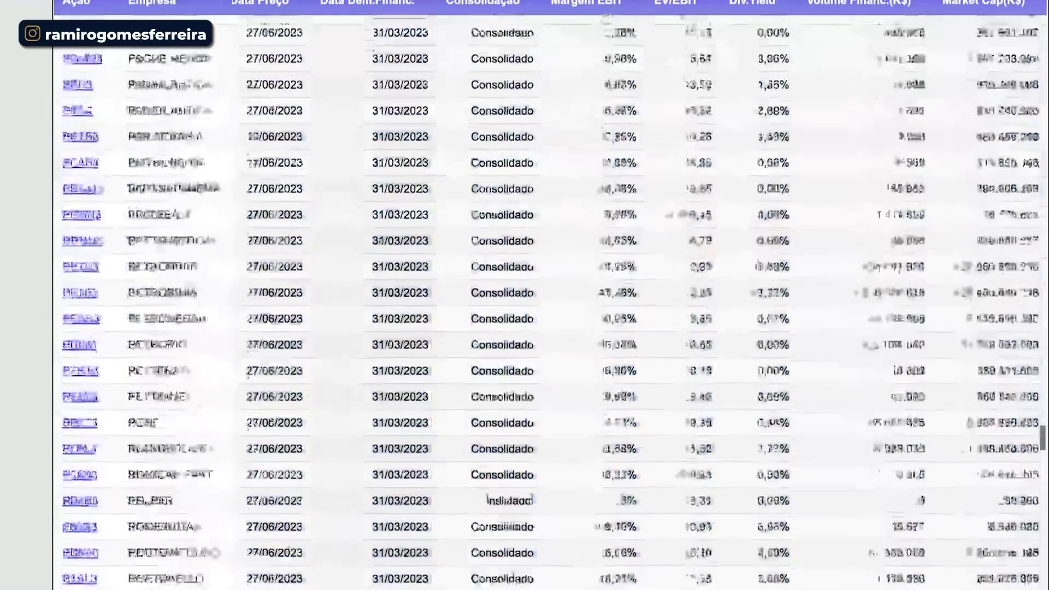
pyautogui.scroll(15, 551, 301)
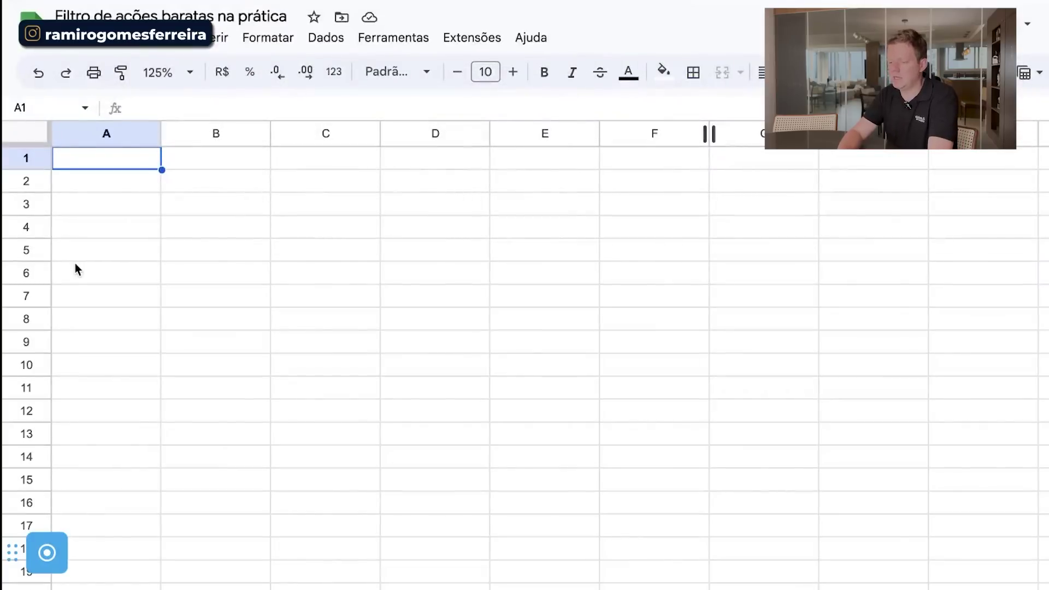
# - In the Google Sheets file "Filtro de ações baratas na prática", paste the table at A1 and delete the empty row 2
pyautogui.press('super+v')
pyautogui.click(24, 179)
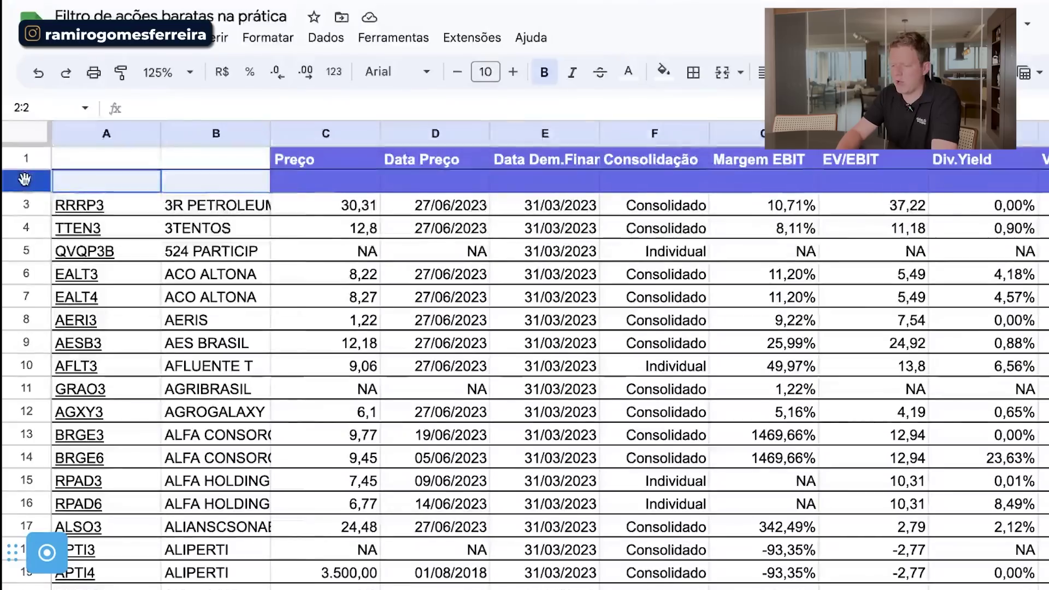
pyautogui.rightClick(24, 179)
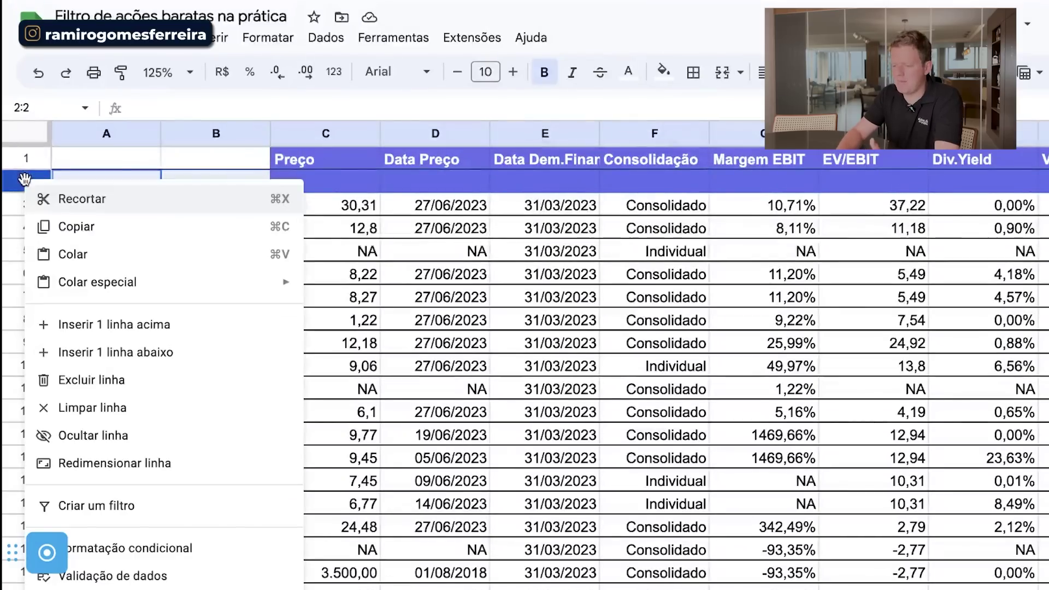
pyautogui.click(164, 384)
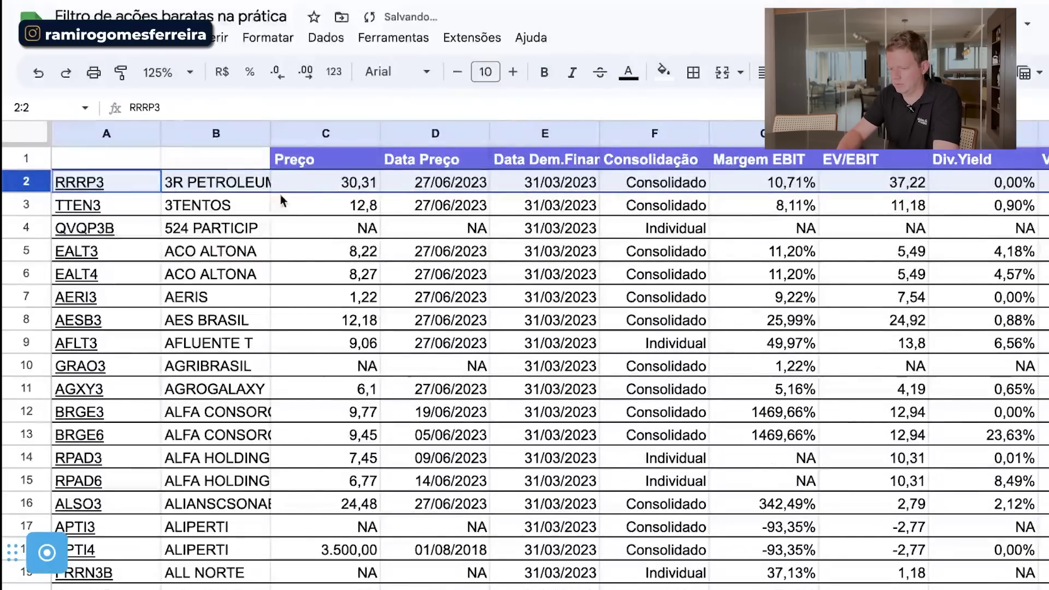
# - Fill in the missing headers with "Ação" in A1 and "Empresa" in B1, matching the header row's formatting
pyautogui.click(106, 158)
pyautogui.write('Preço')
pyautogui.write('Ação')
pyautogui.press('Return')
pyautogui.press('Up')
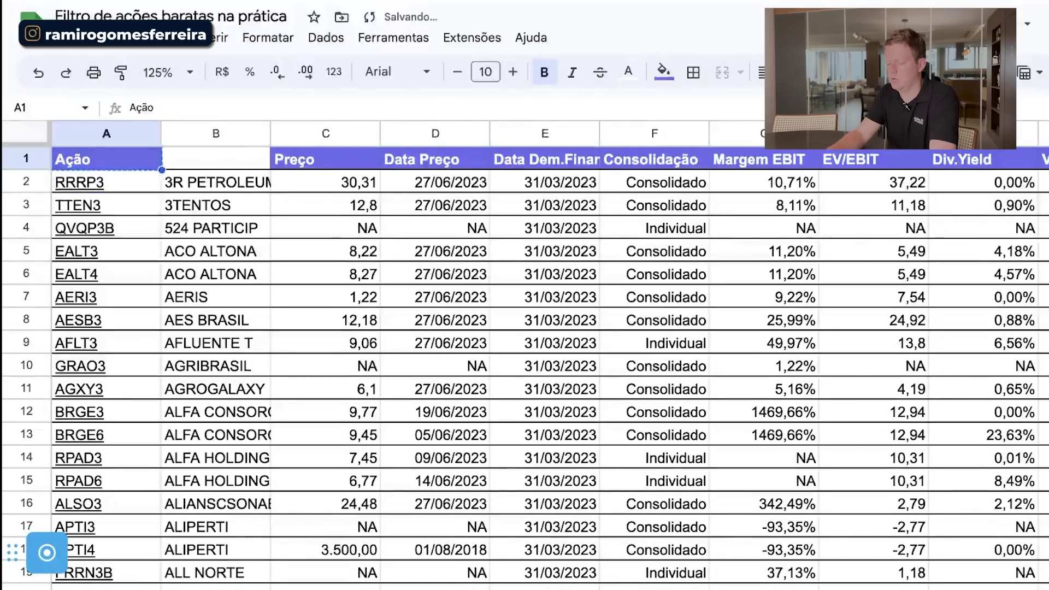
pyautogui.click(216, 159)
pyautogui.hotkey('ctrl', 'v')
pyautogui.write('Empresa')
pyautogui.press('Return')
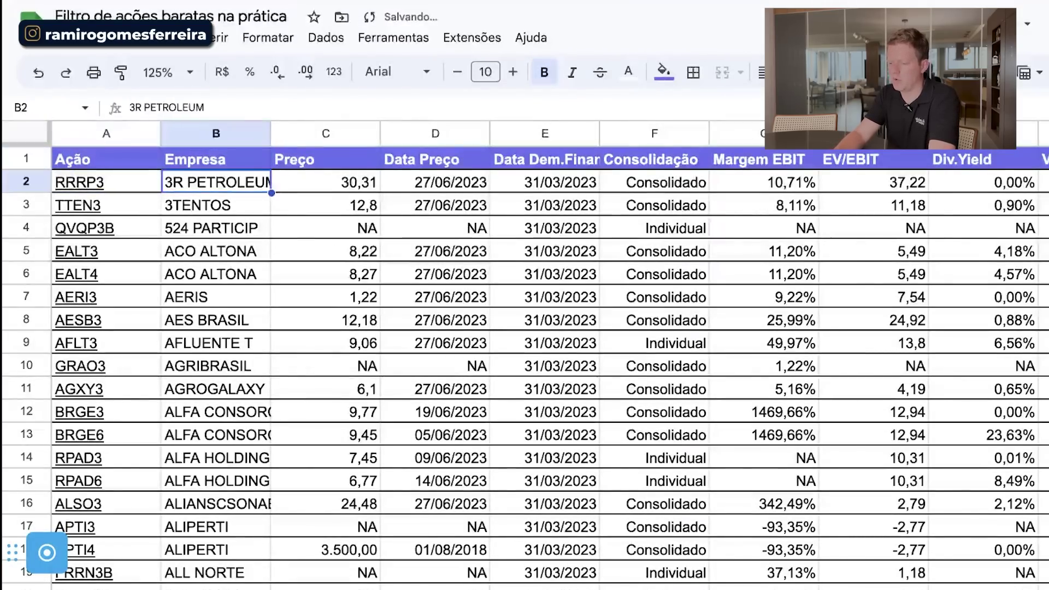
# - Delete the Data Preço, Data Dem.Financ. and Consolidação columns from the sheet
pyautogui.click(444, 132)
pyautogui.rightClick(444, 131)
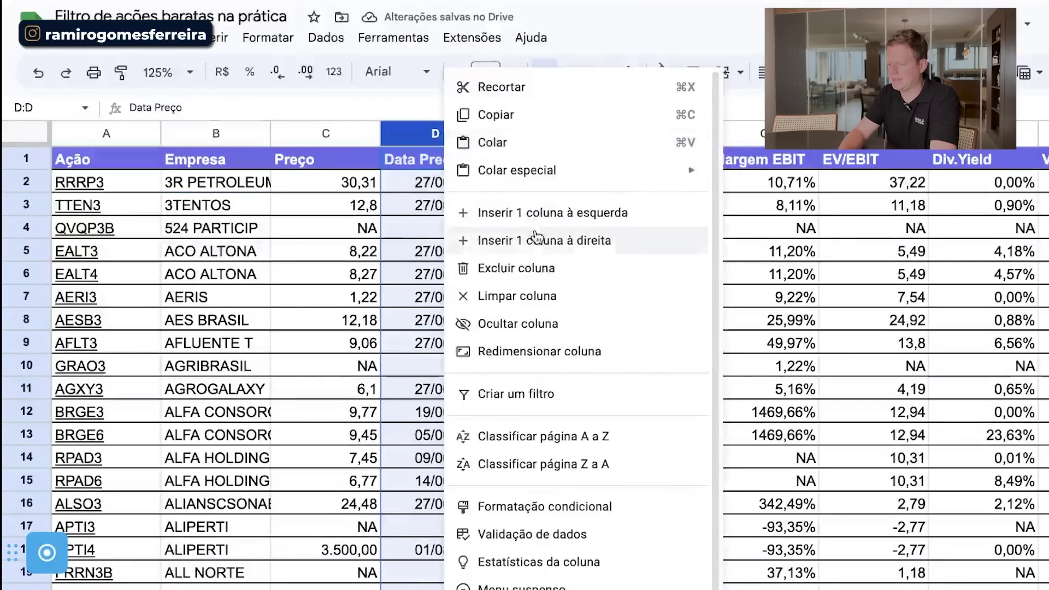
pyautogui.click(516, 268)
pyautogui.rightClick(439, 131)
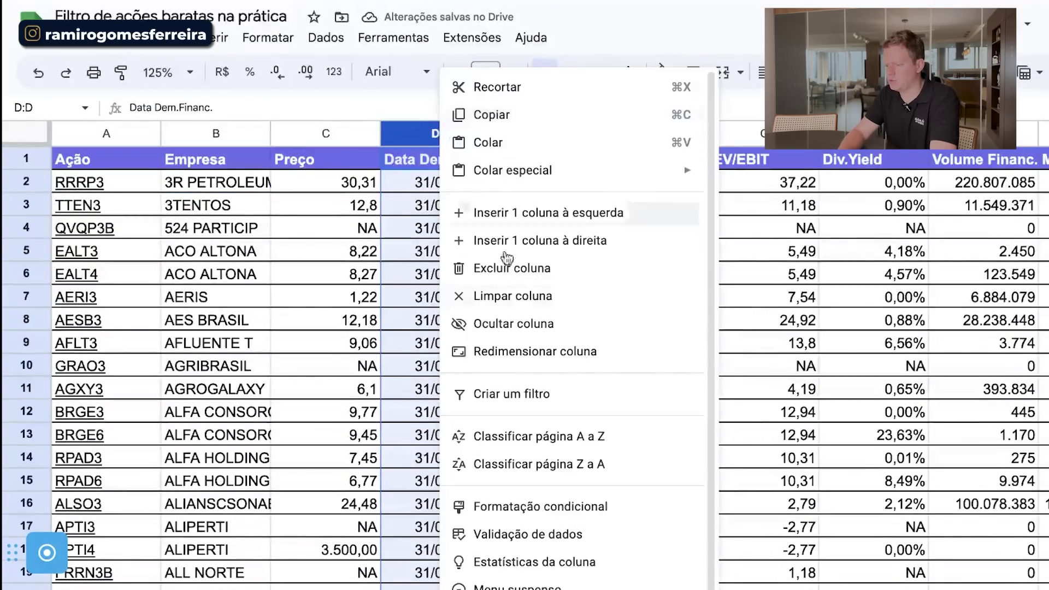
pyautogui.click(527, 268)
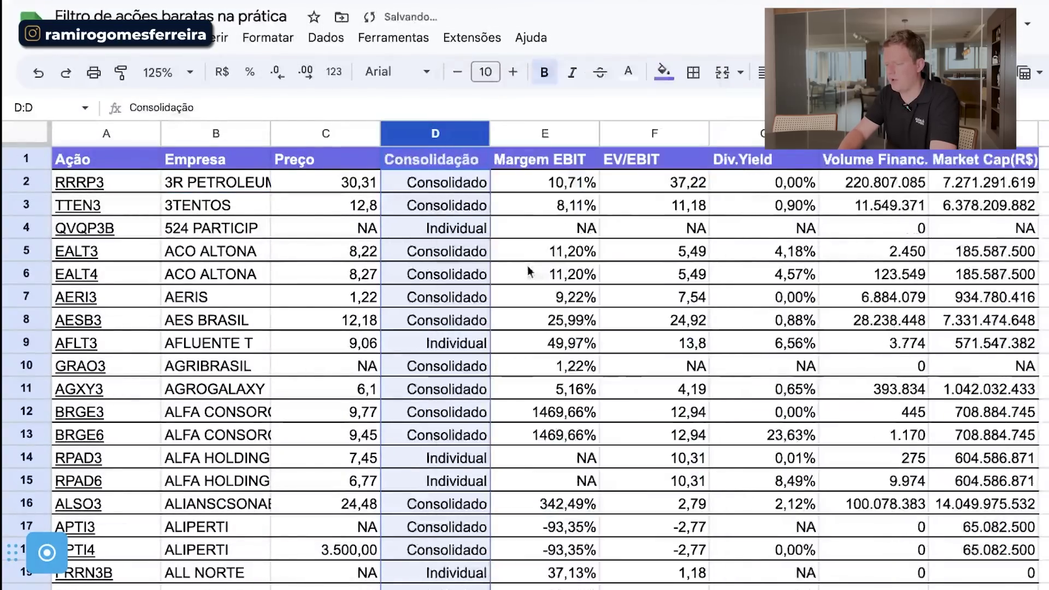
pyautogui.rightClick(460, 136)
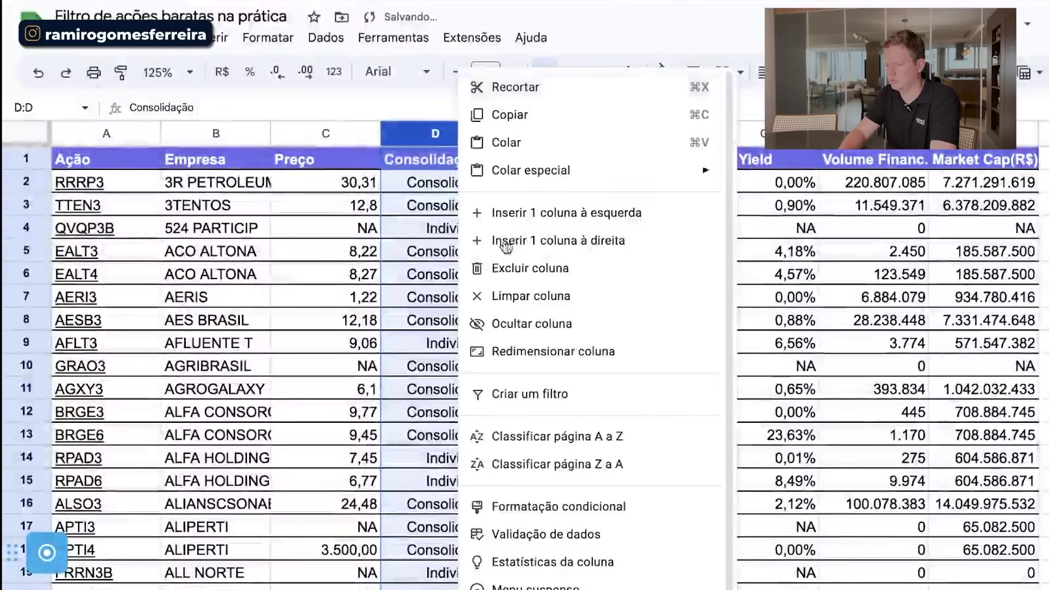
pyautogui.click(517, 269)
pyautogui.click(529, 188)
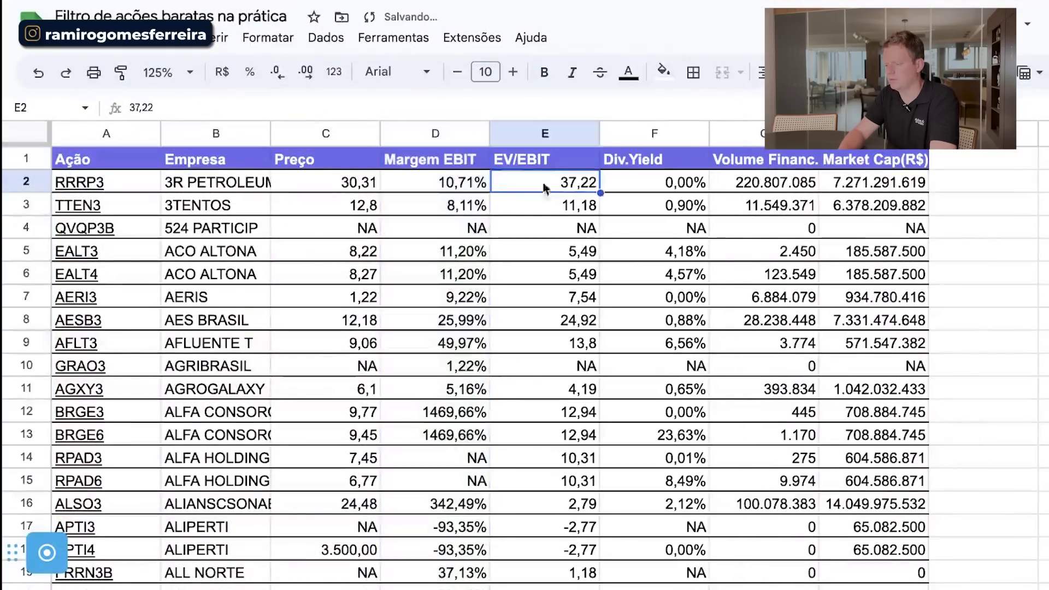
# - Create a filter on the header row of the stock table
pyautogui.click(18, 157)
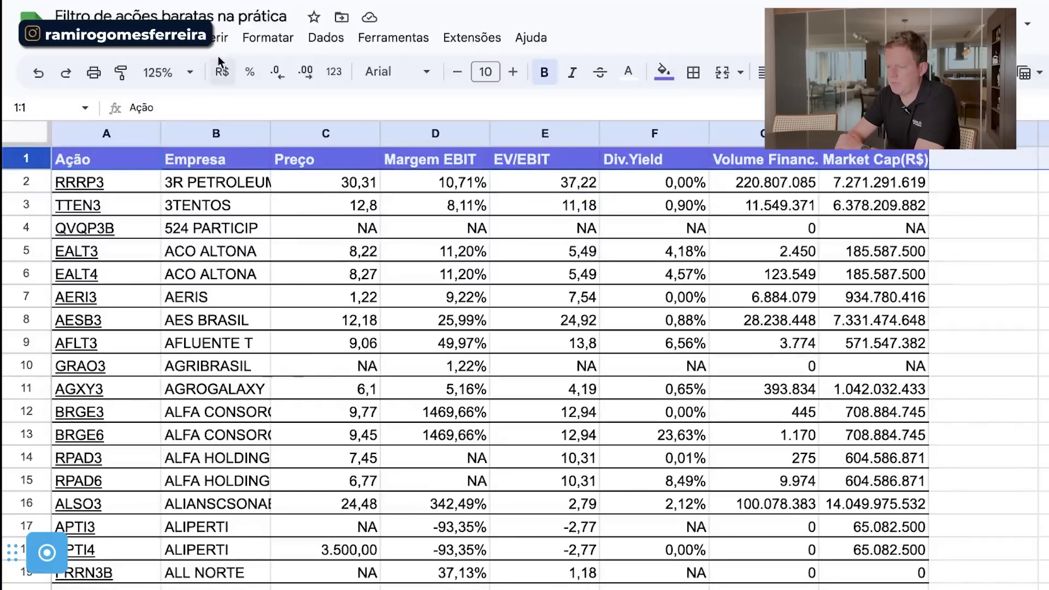
pyautogui.click(326, 37)
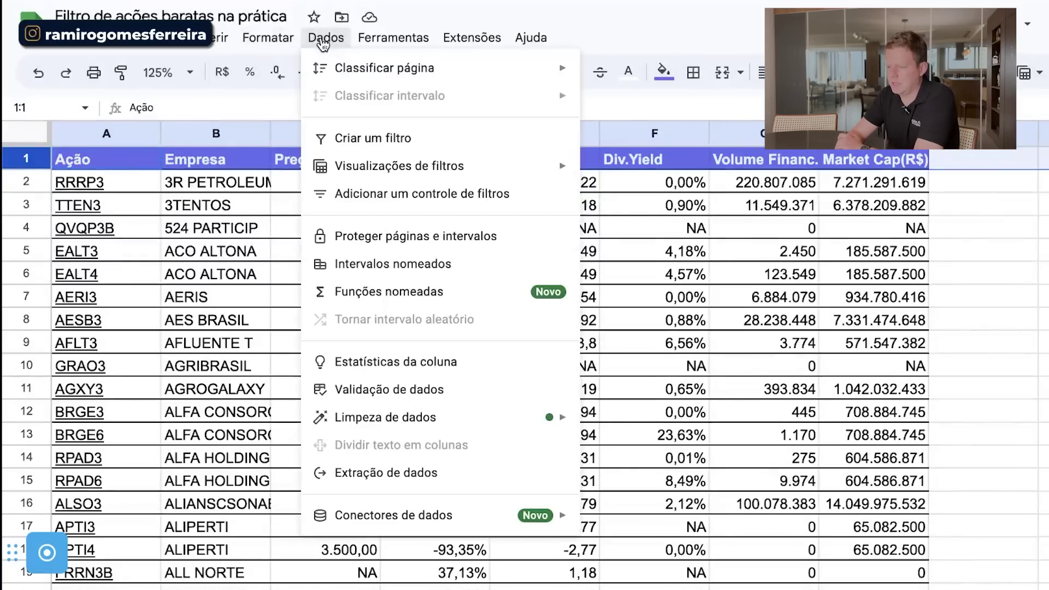
pyautogui.click(355, 136)
pyautogui.click(483, 204)
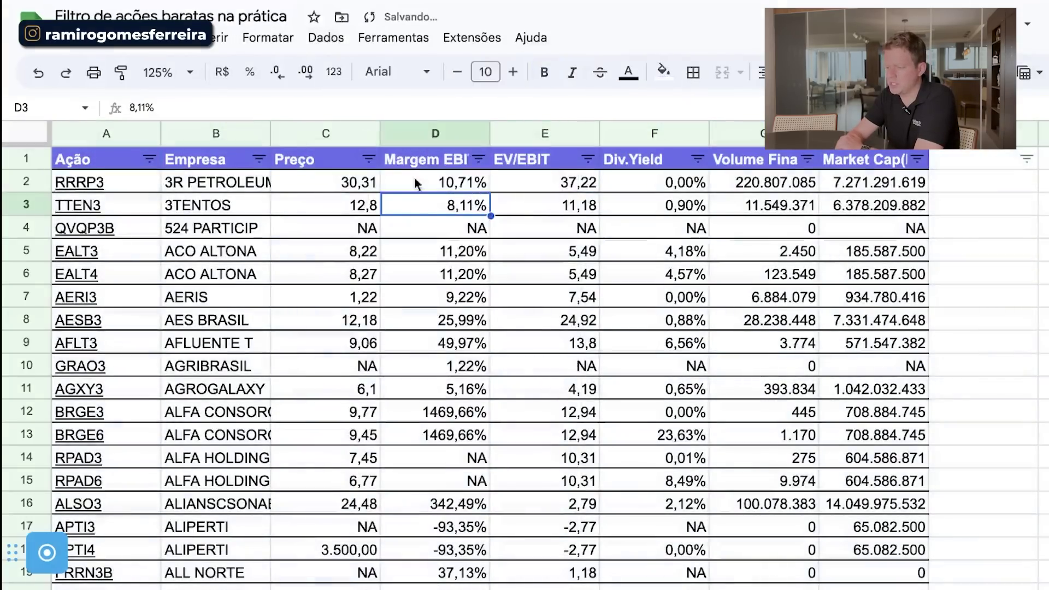
# - Sort the table by Volume Financ.(R$) in ascending order and widen that column to show its full header
pyautogui.click(807, 159)
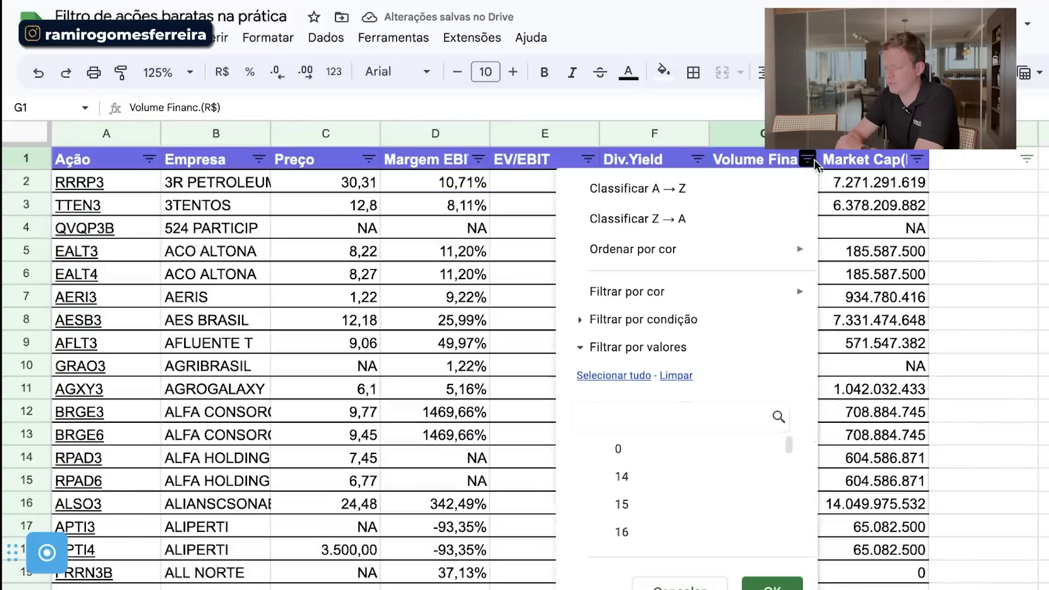
pyautogui.click(748, 193)
pyautogui.click(768, 190)
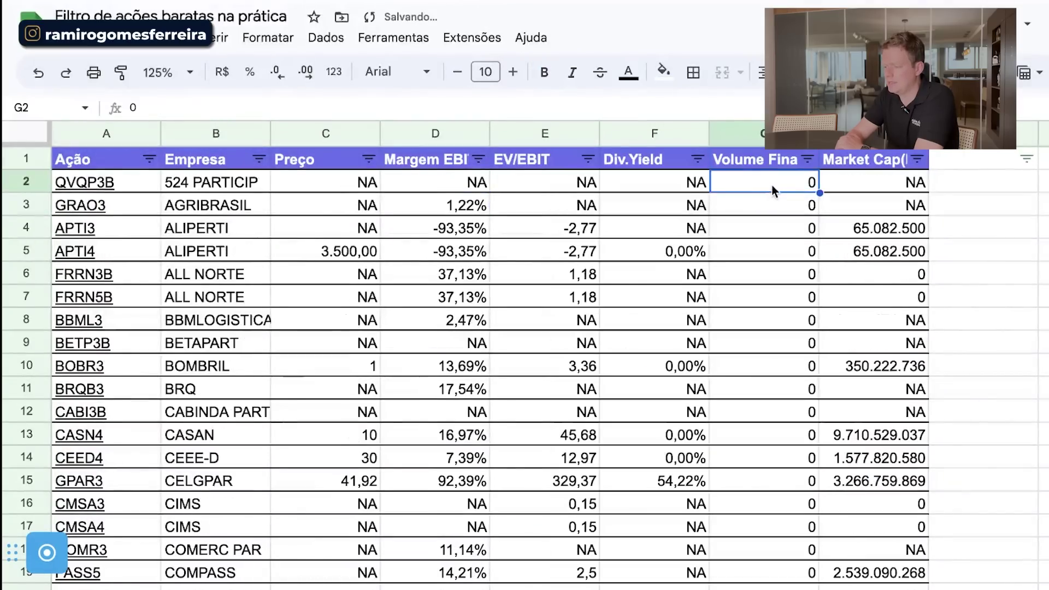
pyautogui.moveTo(819, 133); pyautogui.dragTo(917, 133)
# - Delete rows 2 to 247, removing the stocks with a financial volume below R$ 1,000,000, and return to the start of the table
pyautogui.click(44, 185)
pyautogui.scroll(-20, 304, 360)
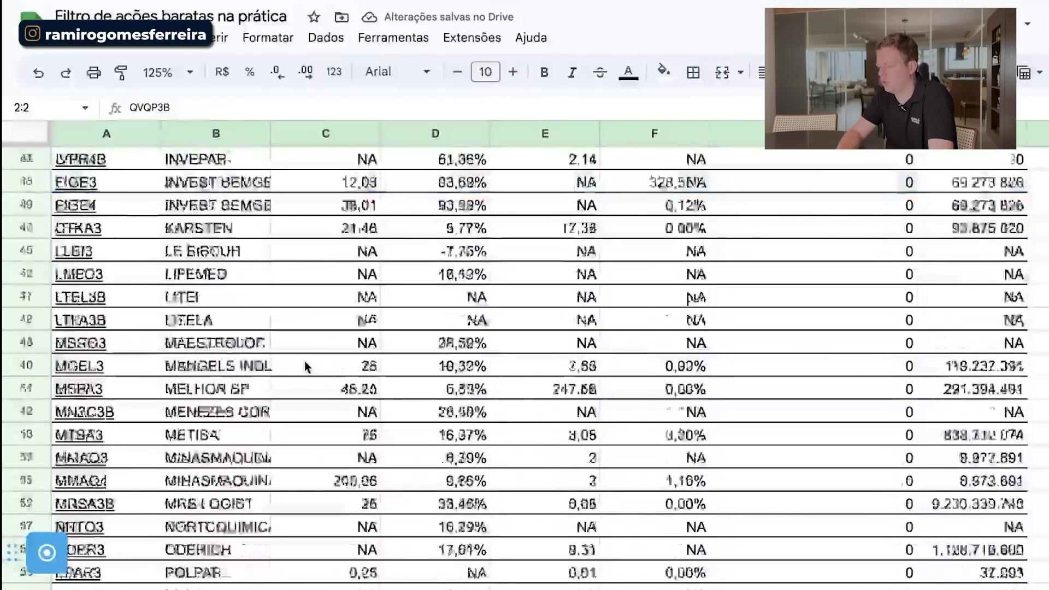
pyautogui.scroll(20, 304, 361)
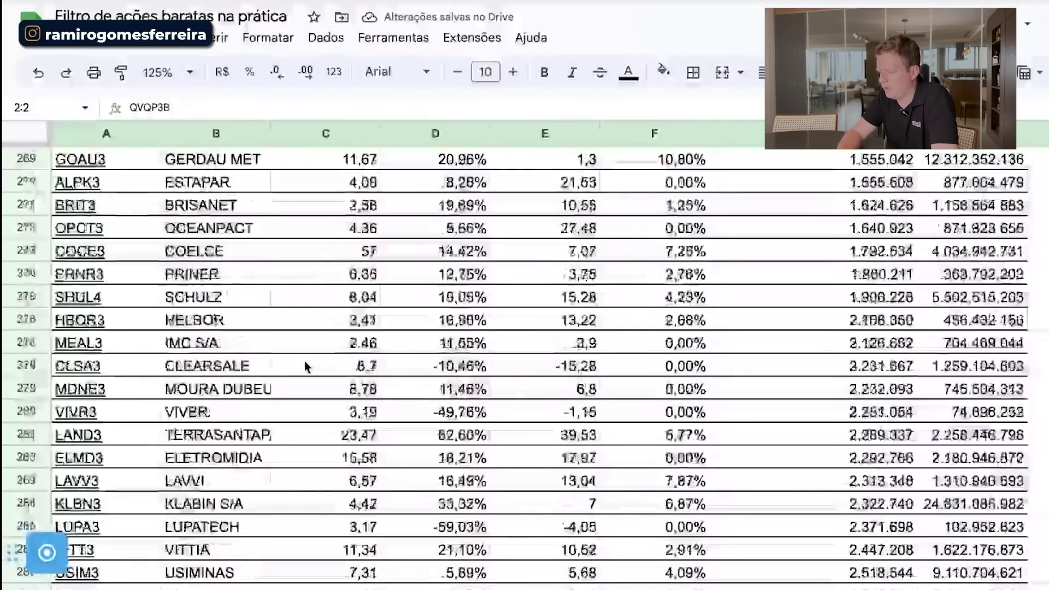
pyautogui.scroll(1, 304, 361)
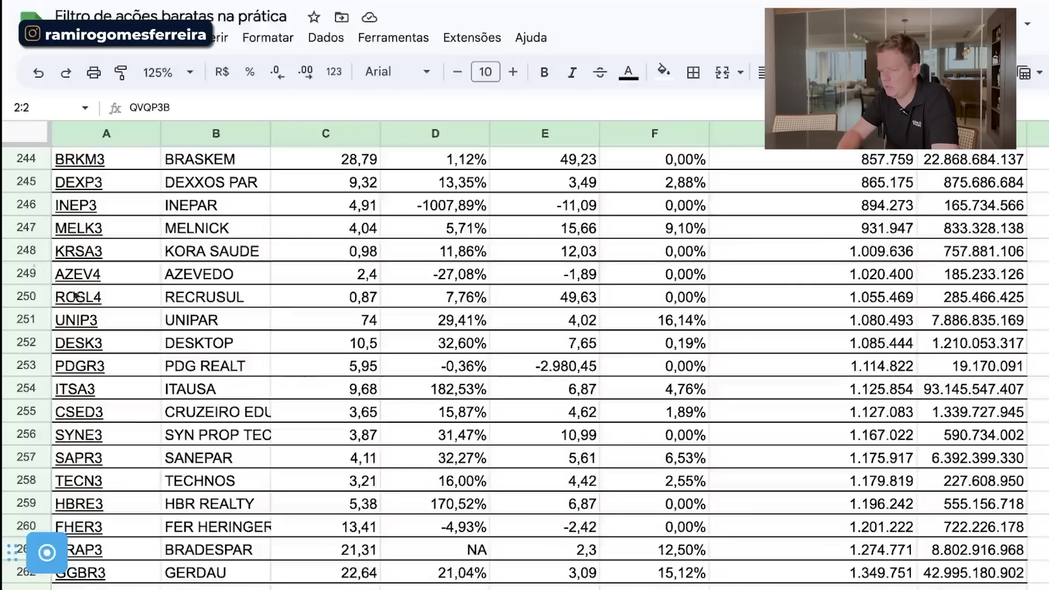
pyautogui.keyDown('shift'); pyautogui.click(30, 236); pyautogui.keyUp('shift')
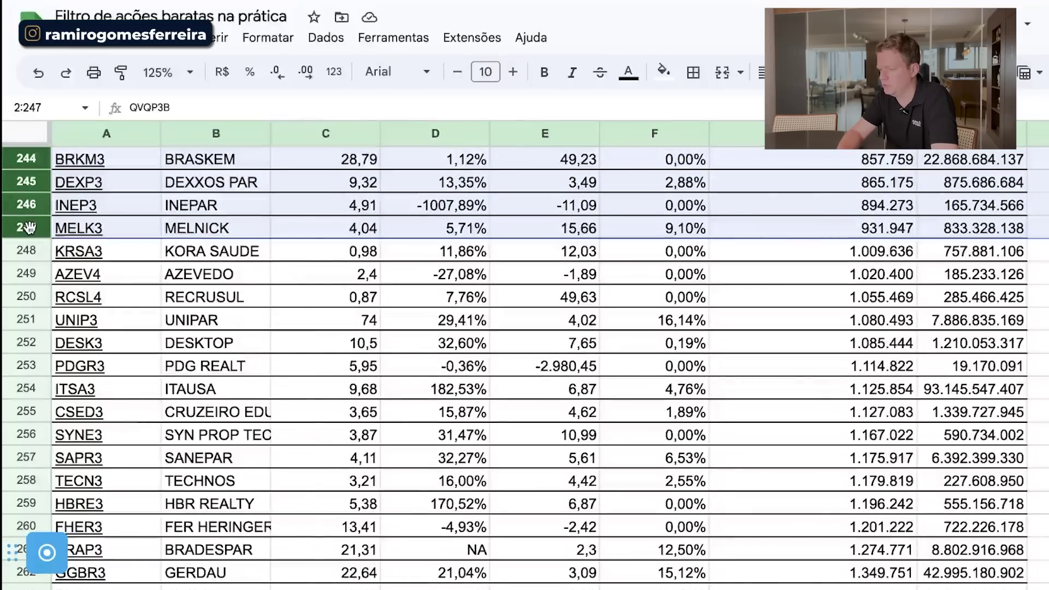
pyautogui.rightClick(30, 235)
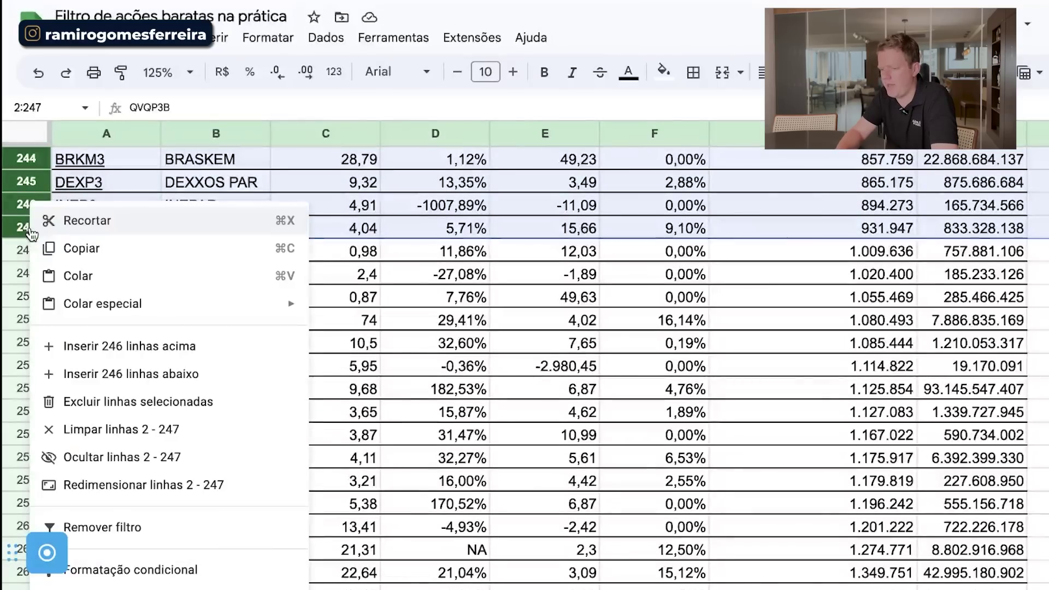
pyautogui.click(249, 402)
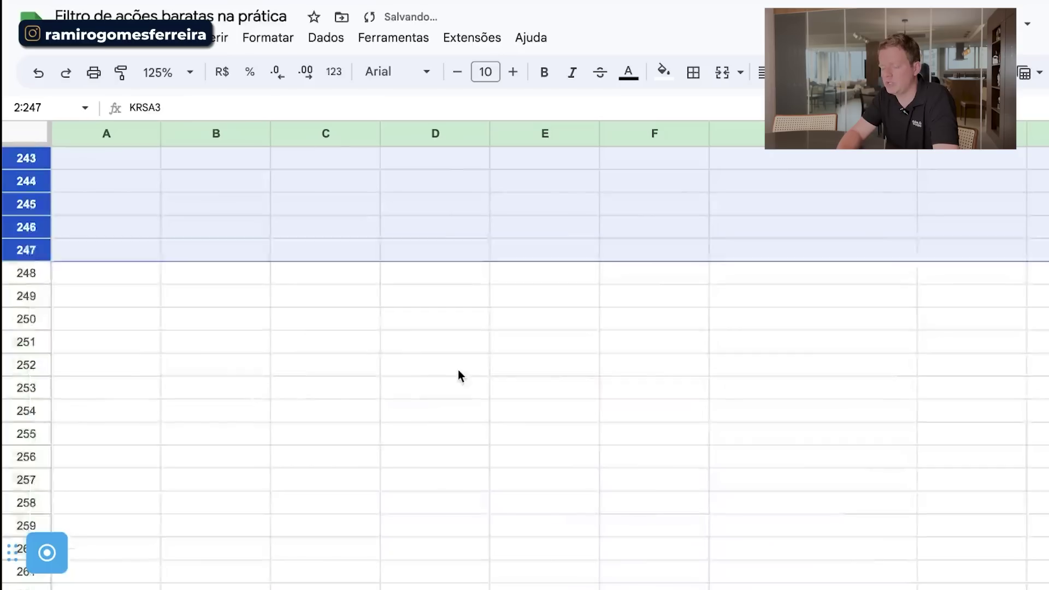
pyautogui.click(423, 227)
pyautogui.hotkey('ctrl', 'Up')
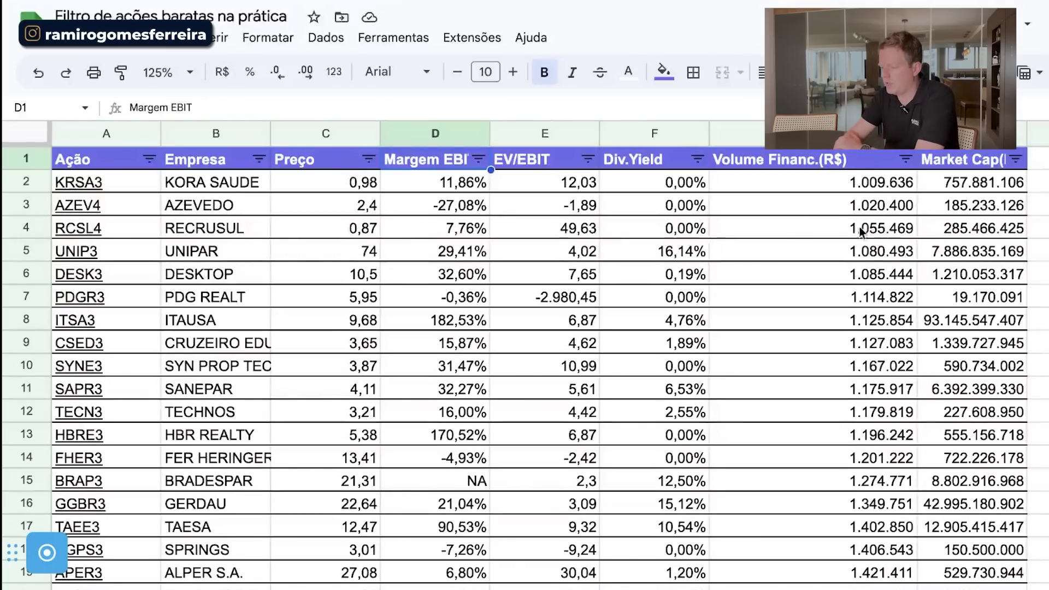
pyautogui.click(884, 185)
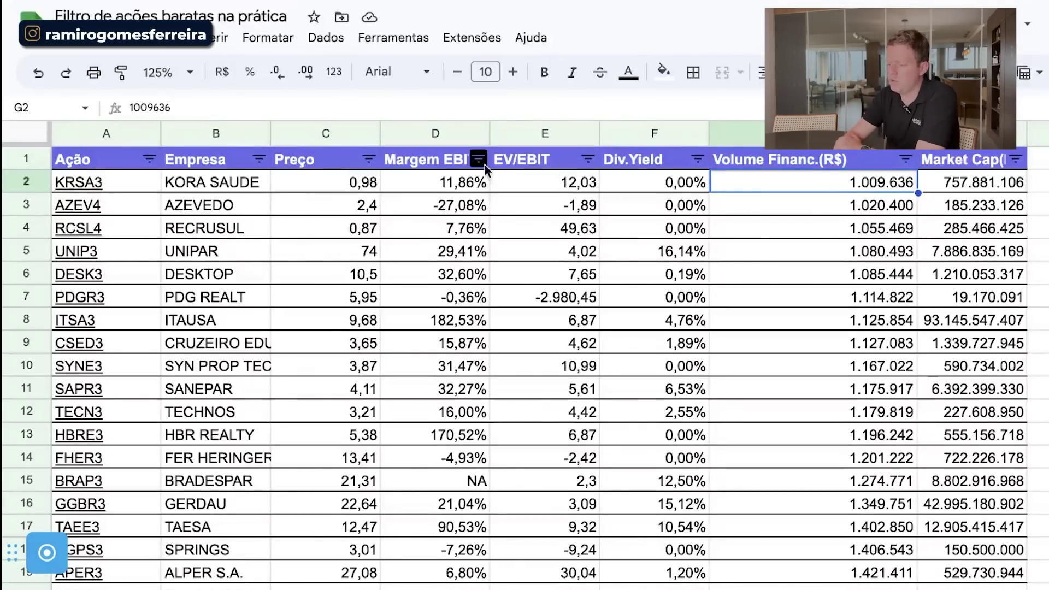
# - Sort the table by Margem EBIT in descending order and delete rows 2 to 4, removing the stocks with an NA margin
pyautogui.click(485, 164)
pyautogui.click(327, 223)
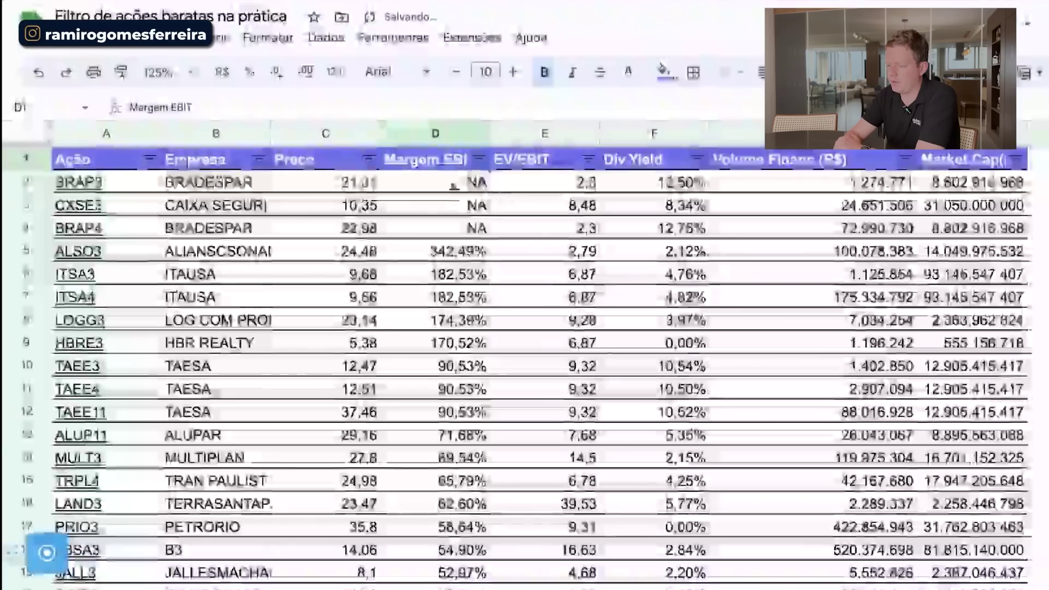
pyautogui.moveTo(25, 182); pyautogui.dragTo(25, 225)
pyautogui.rightClick(24, 221)
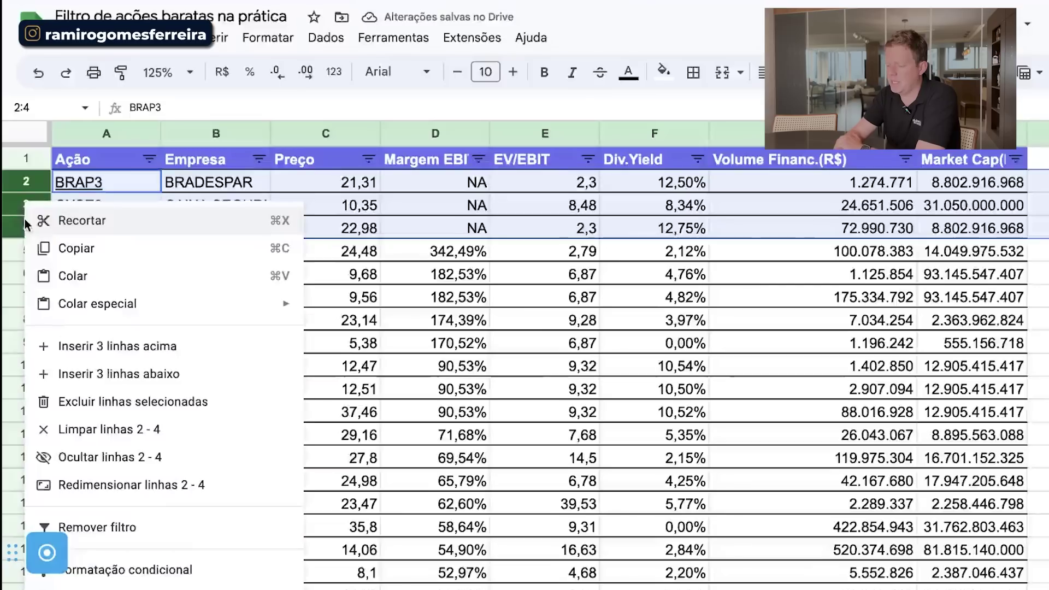
pyautogui.click(131, 403)
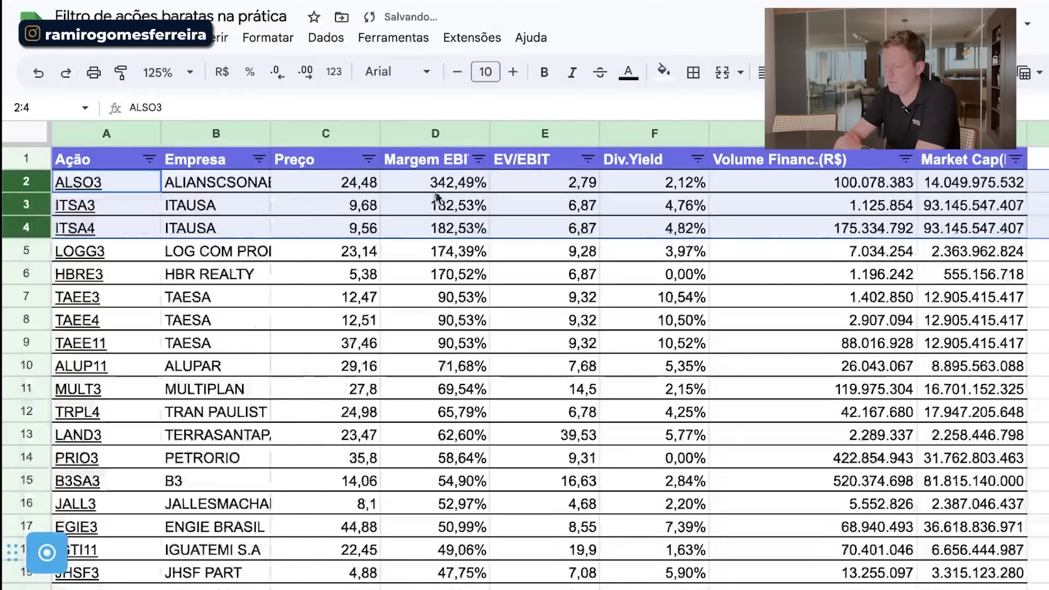
# - Sort the table by Margem EBIT in ascending order and delete rows 2 to 30, removing the stocks with a negative EBIT margin
pyautogui.click(478, 155)
pyautogui.click(434, 187)
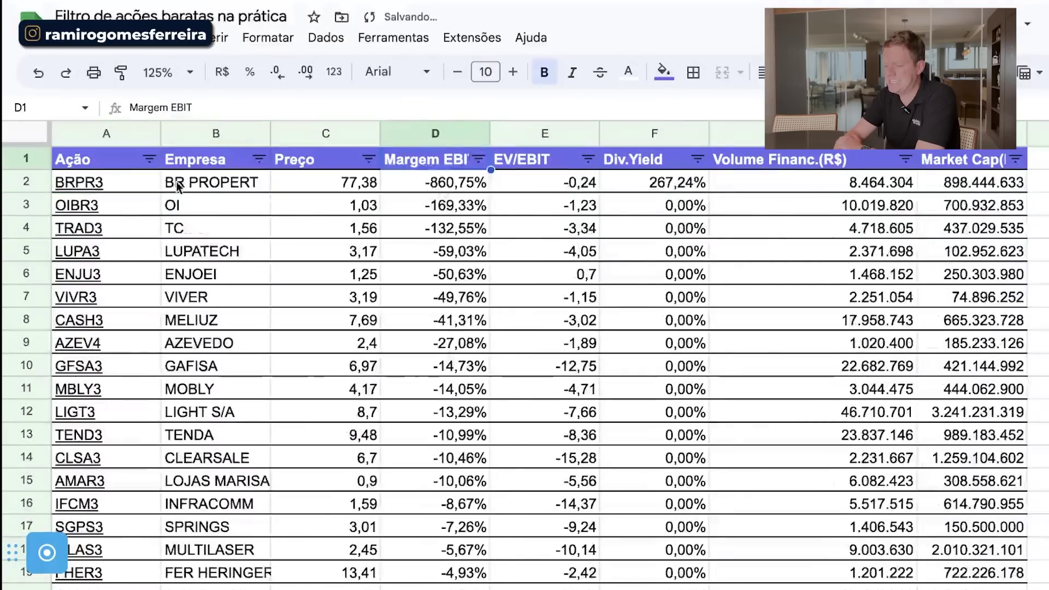
pyautogui.click(26, 181)
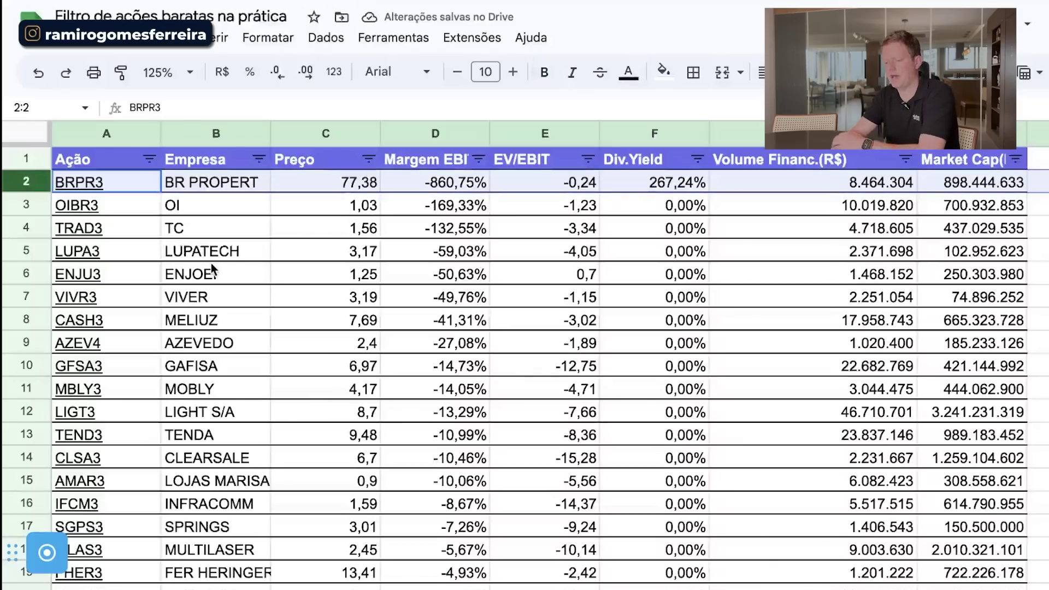
pyautogui.scroll(-2, 212, 266)
pyautogui.scroll(2, 212, 266)
pyautogui.scroll(-2, 211, 264)
pyautogui.scroll(2, 210, 264)
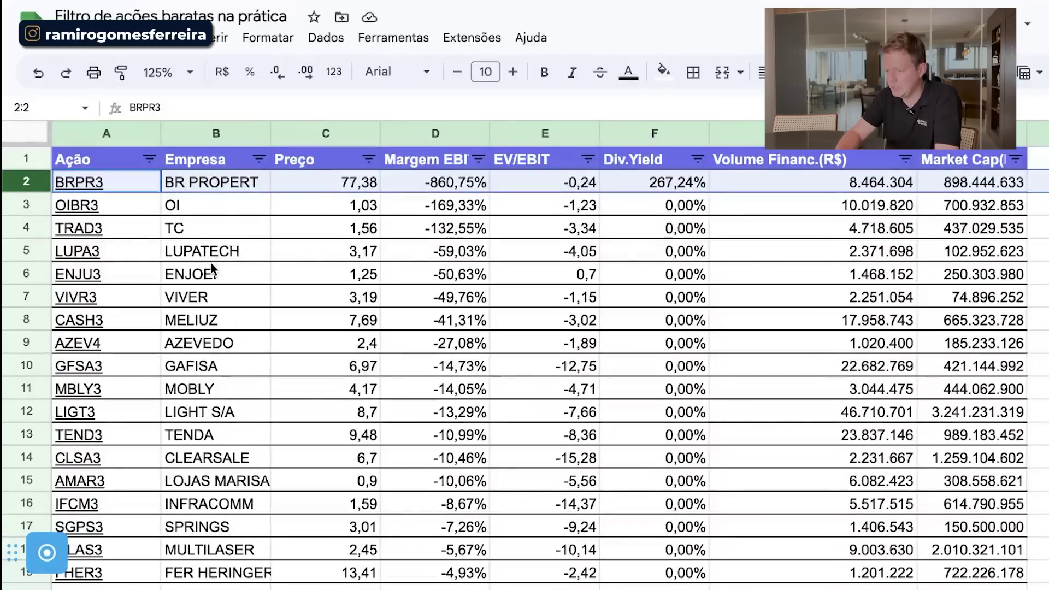
pyautogui.scroll(-5, 211, 264)
pyautogui.scroll(-3, 211, 268)
pyautogui.keyDown('shift'); pyautogui.click(27, 480); pyautogui.keyUp('shift')
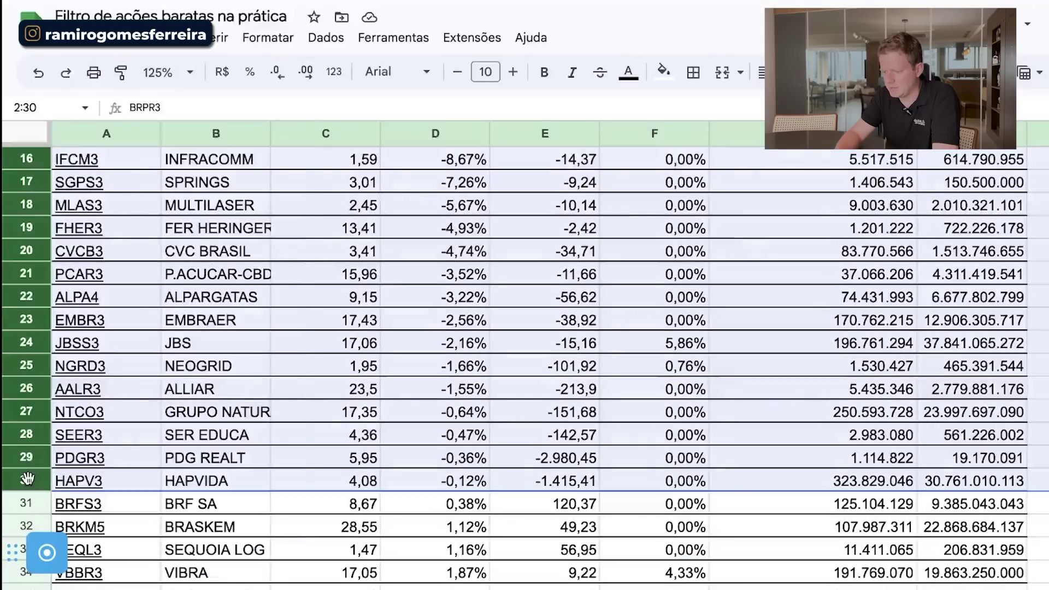
pyautogui.rightClick(28, 481)
pyautogui.click(136, 216)
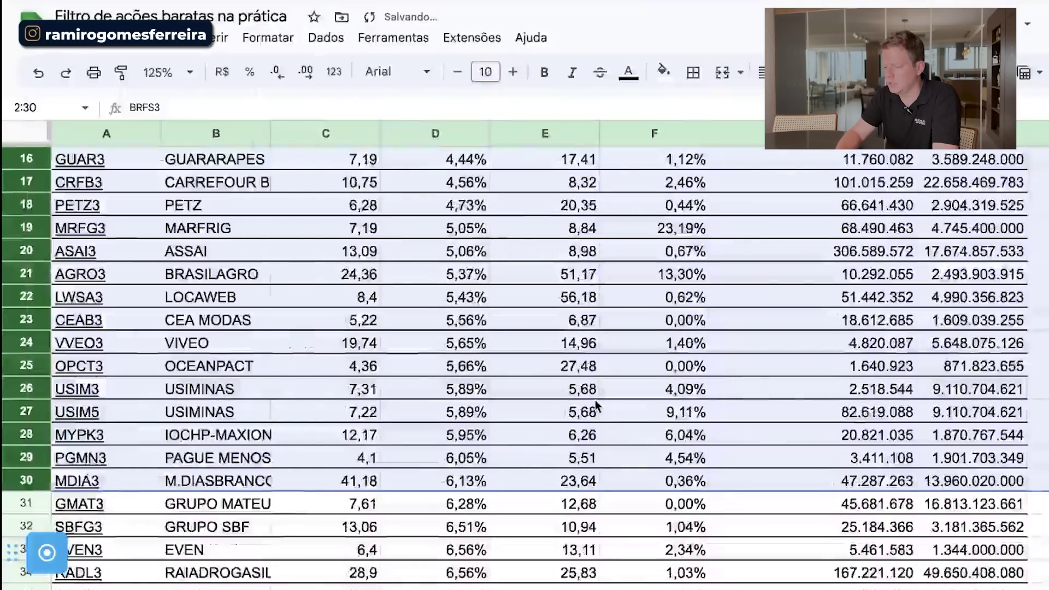
pyautogui.scroll(5, 597, 405)
pyautogui.click(562, 232)
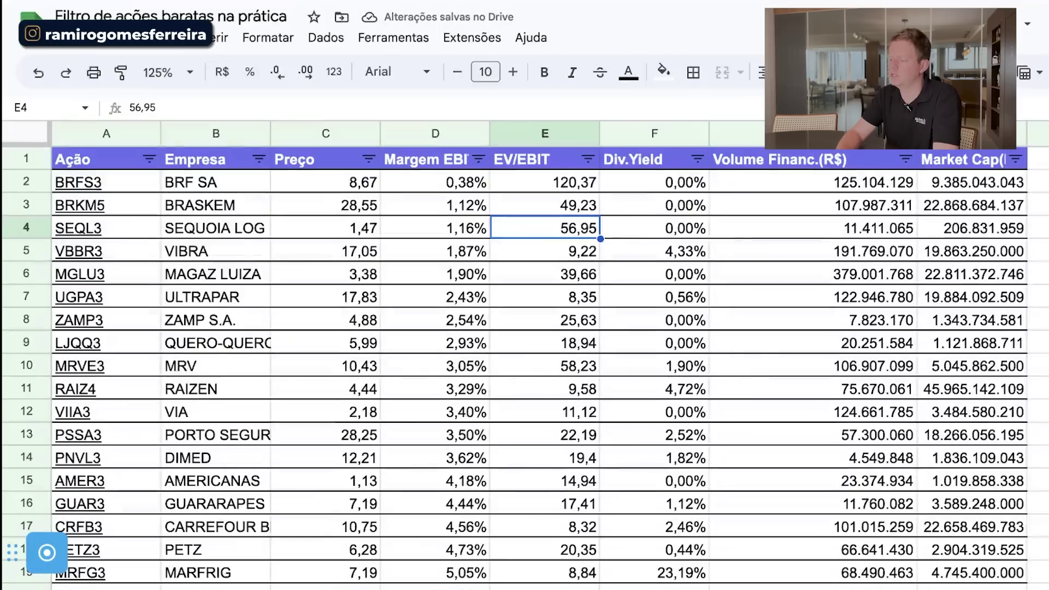
# - Sort the stock table by EV/EBIT in ascending order so the cheapest stocks come first
pyautogui.click(813, 133)
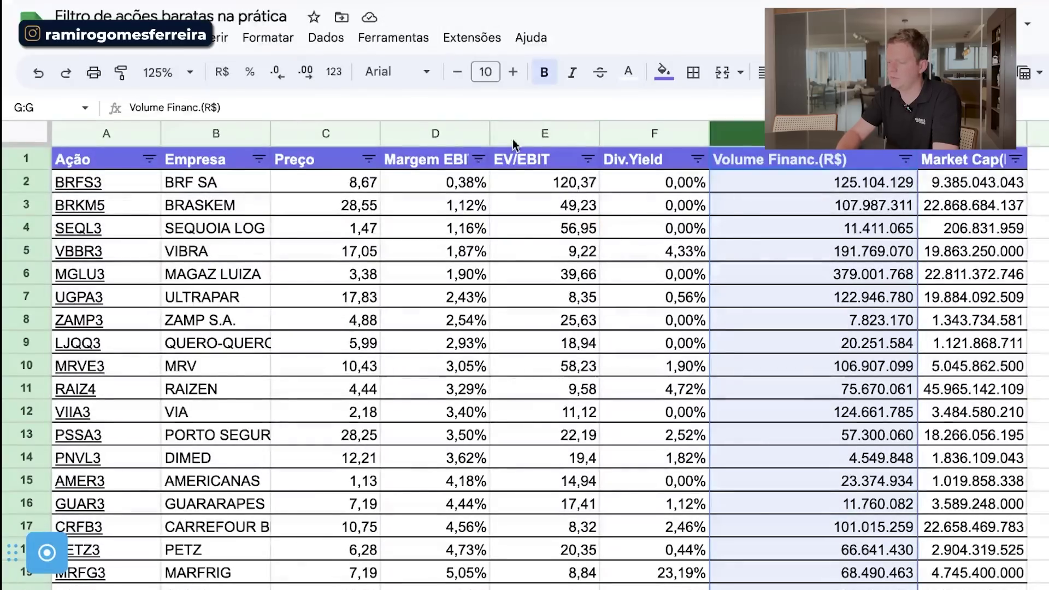
pyautogui.click(443, 131)
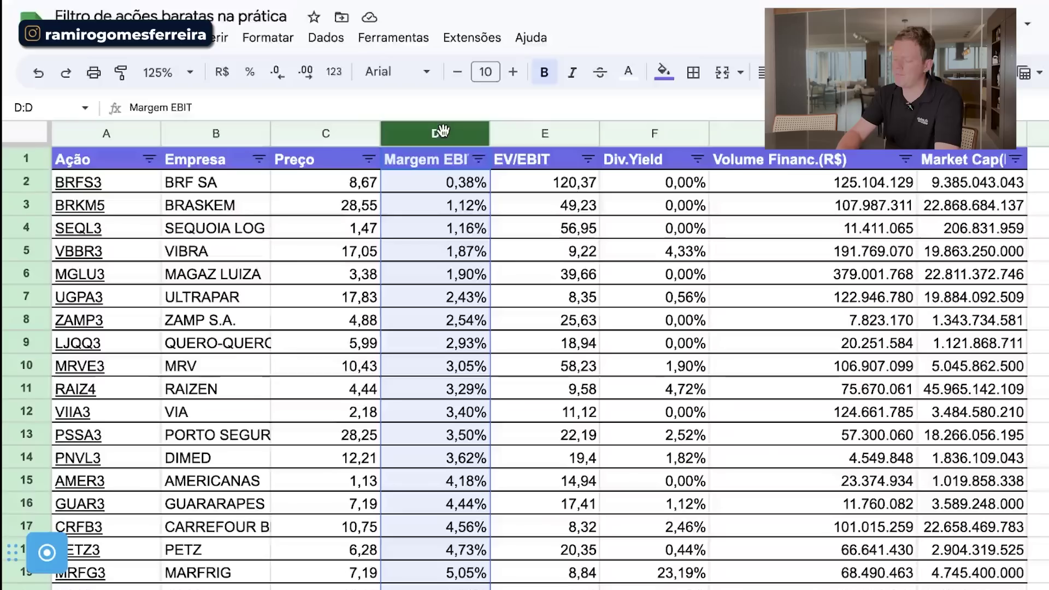
pyautogui.click(588, 159)
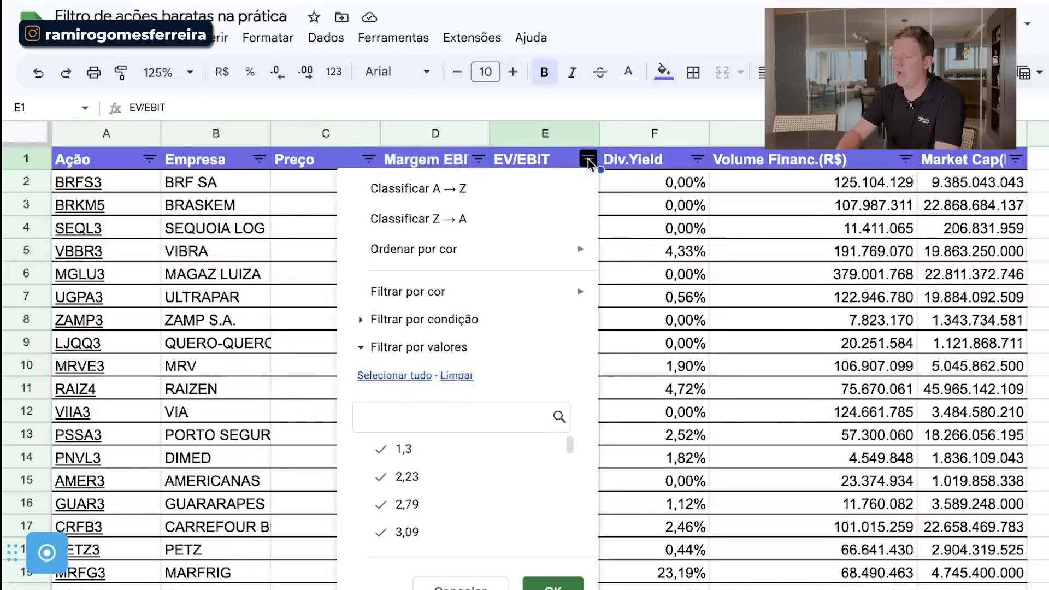
pyautogui.click(553, 190)
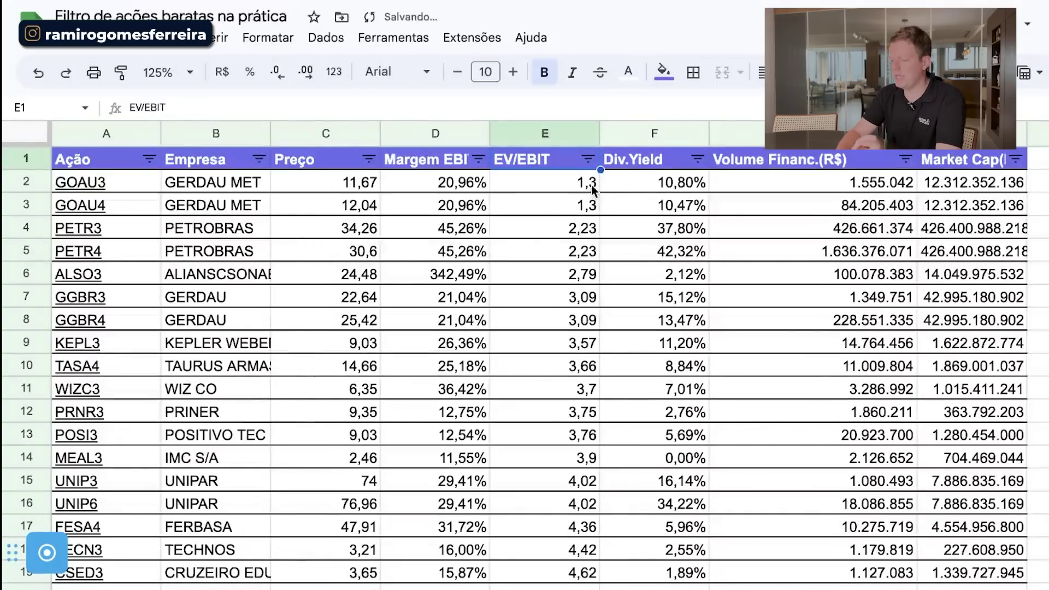
pyautogui.click(591, 184)
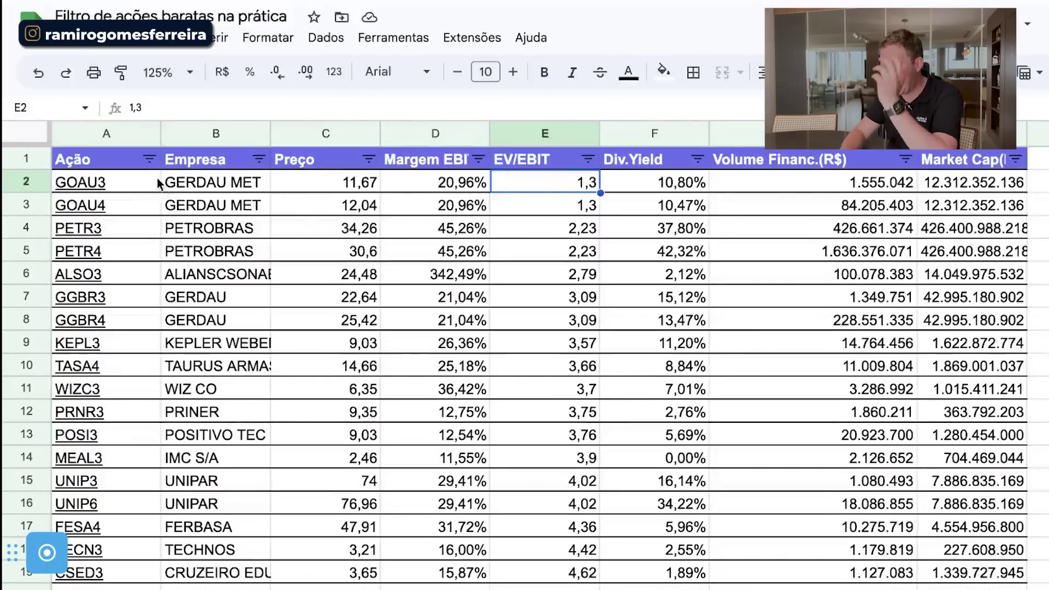
# - Fill the first 20 tickers in the Ação column, cells A2 to A21, with light green
pyautogui.click(160, 183)
pyautogui.moveTo(160, 183); pyautogui.dragTo(160, 586)
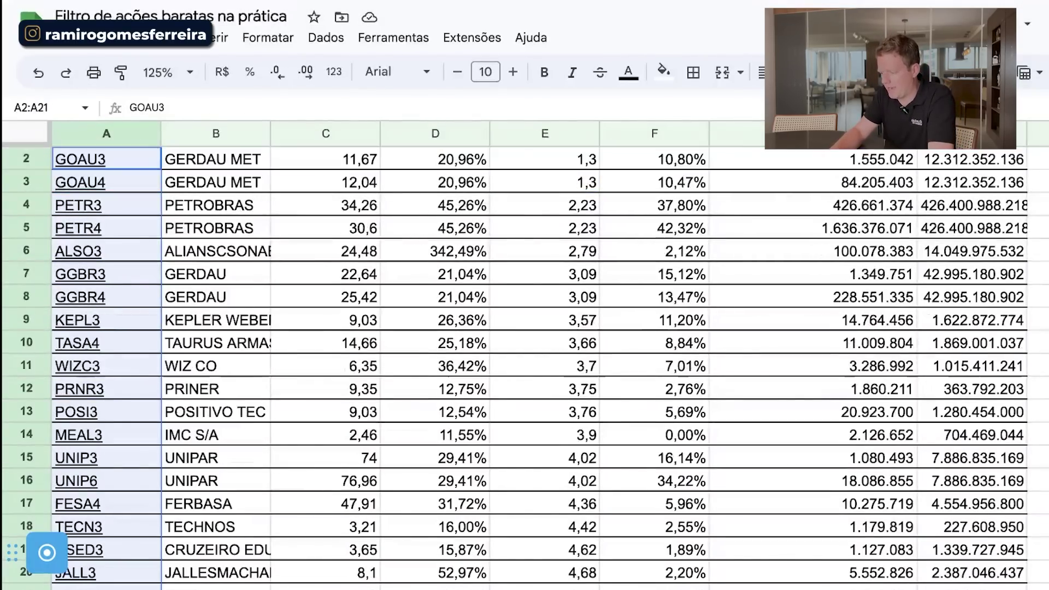
pyautogui.click(664, 71)
pyautogui.click(746, 171)
pyautogui.scroll(1, 655, 284)
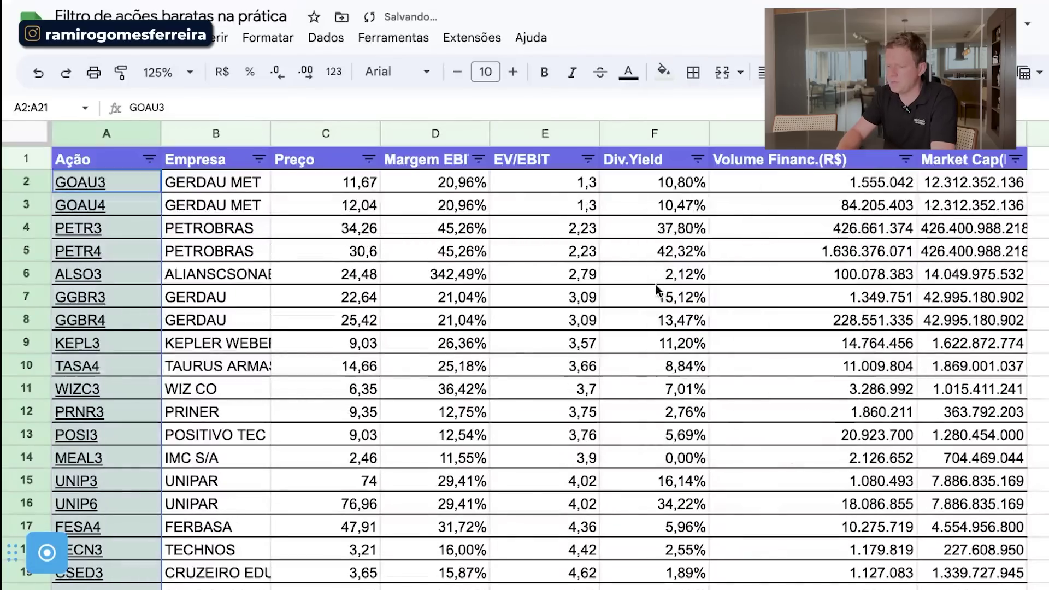
pyautogui.click(435, 273)
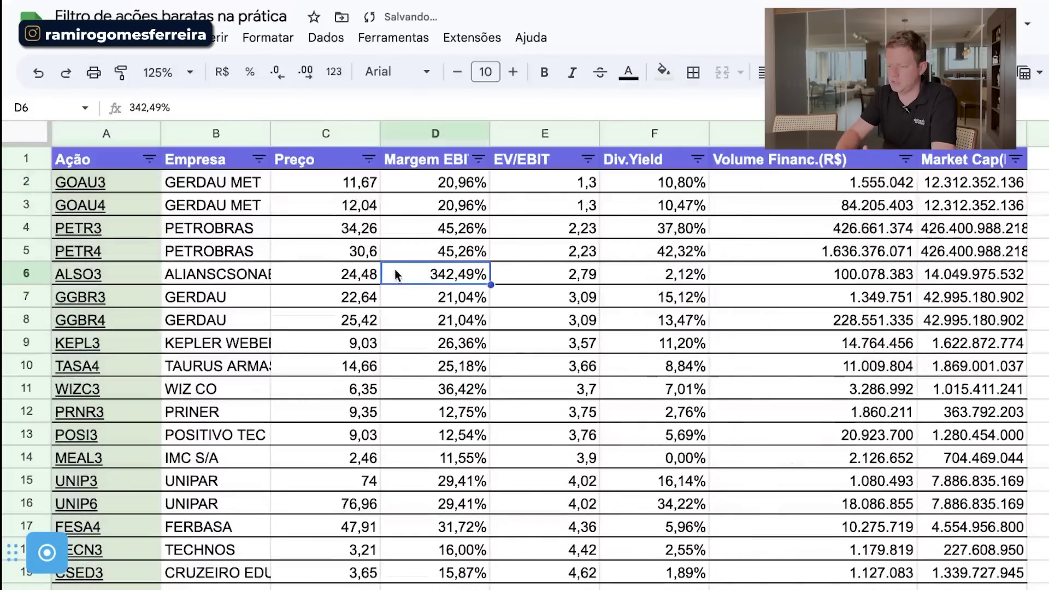
# - Fill the GOAU3 and PETR3 ticker cells, A2 and A4, with red
pyautogui.click(191, 184)
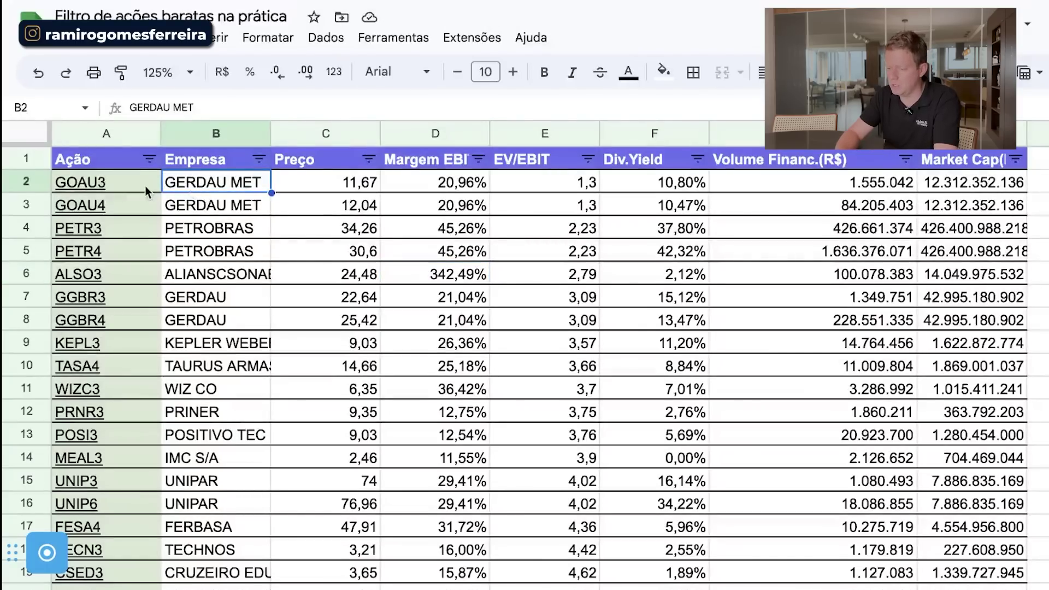
pyautogui.moveTo(136, 186)
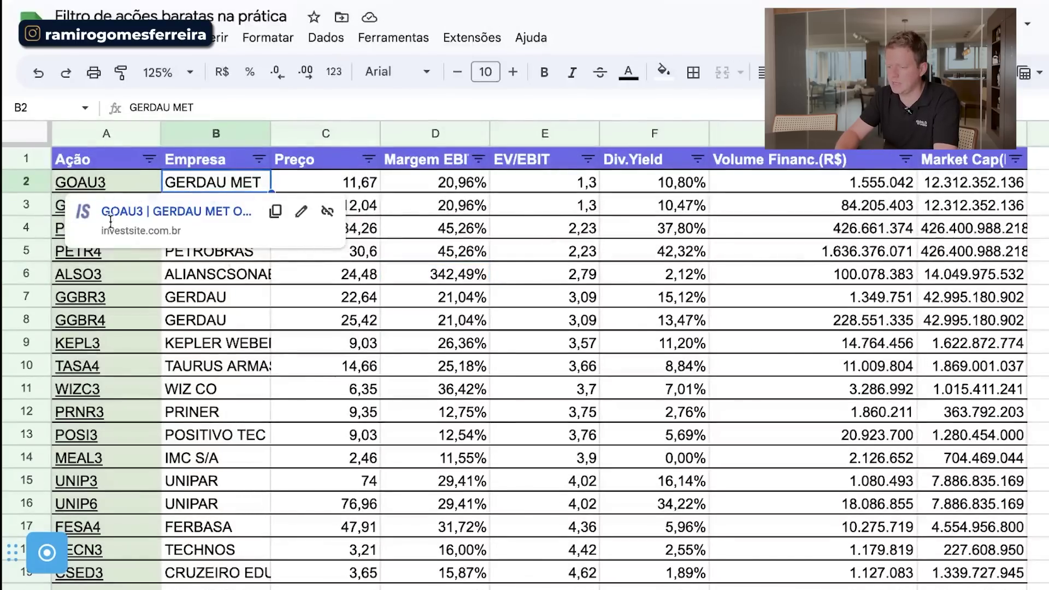
pyautogui.moveTo(60, 211)
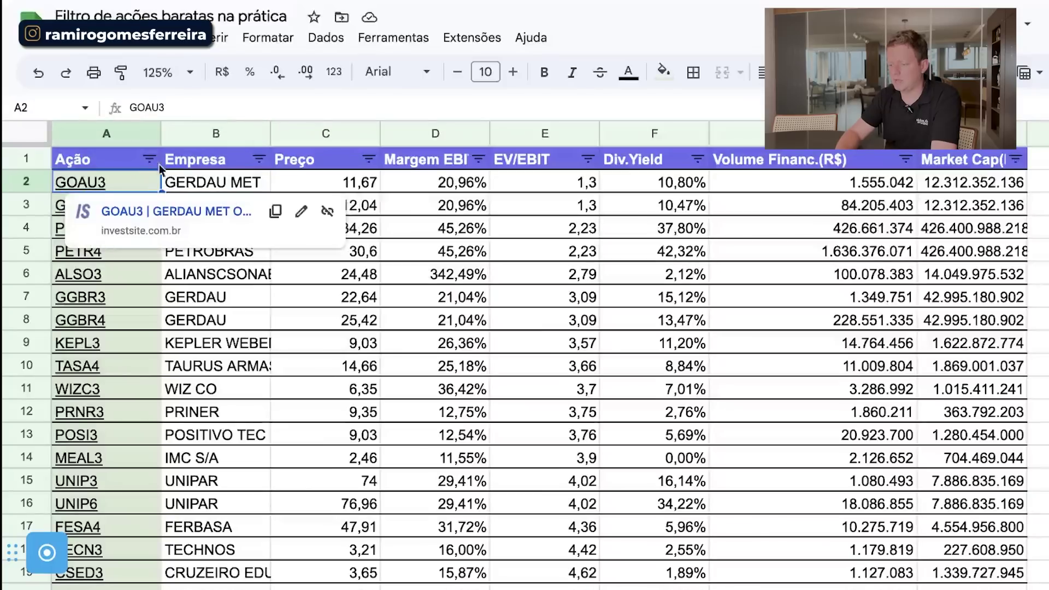
pyautogui.click(666, 73)
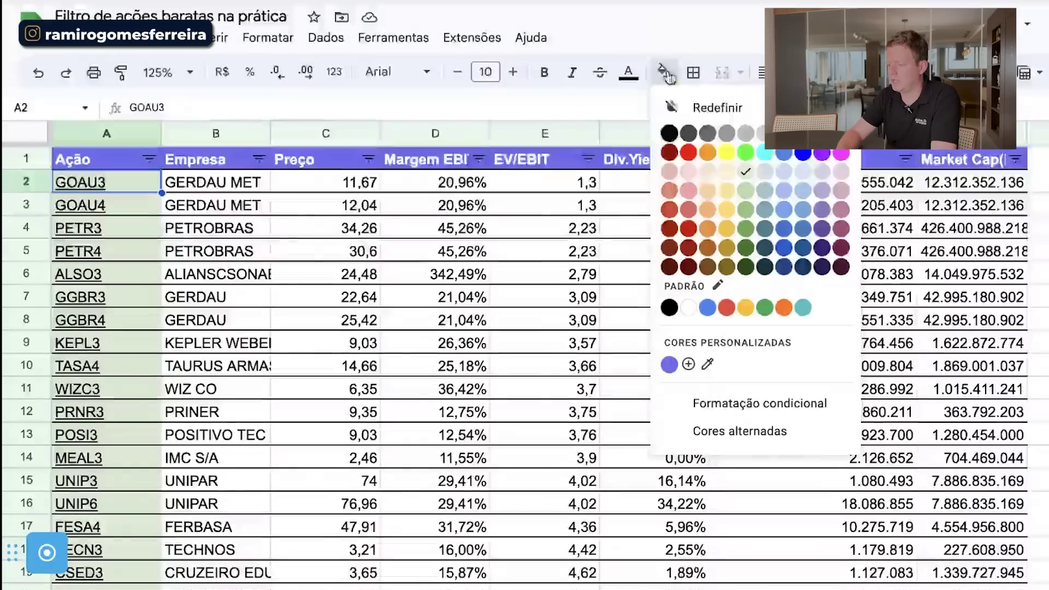
pyautogui.click(690, 156)
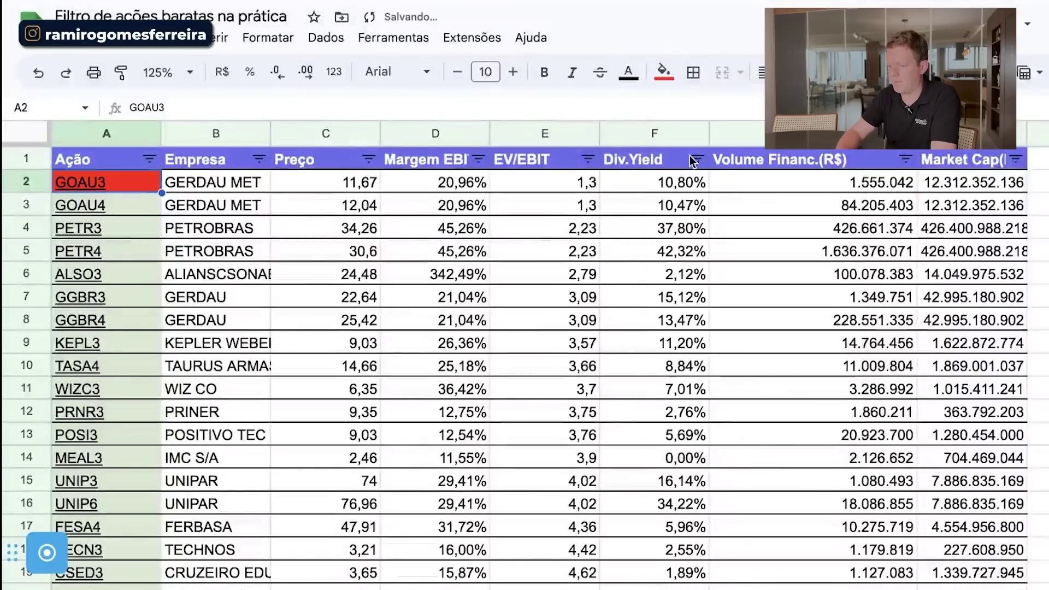
pyautogui.click(154, 234)
pyautogui.click(664, 71)
pyautogui.click(689, 152)
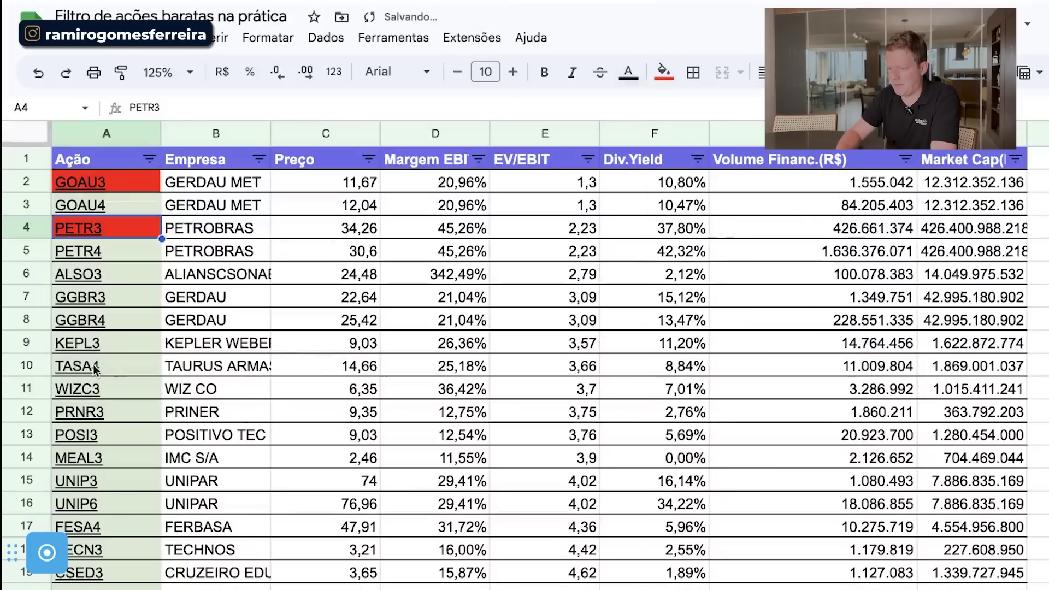
# - Fill the GGBR3 and GGBR4 ticker cells, A7 and A8, with red
pyautogui.click(110, 297)
pyautogui.keyDown('shift'); pyautogui.click(107, 320); pyautogui.keyUp('shift')
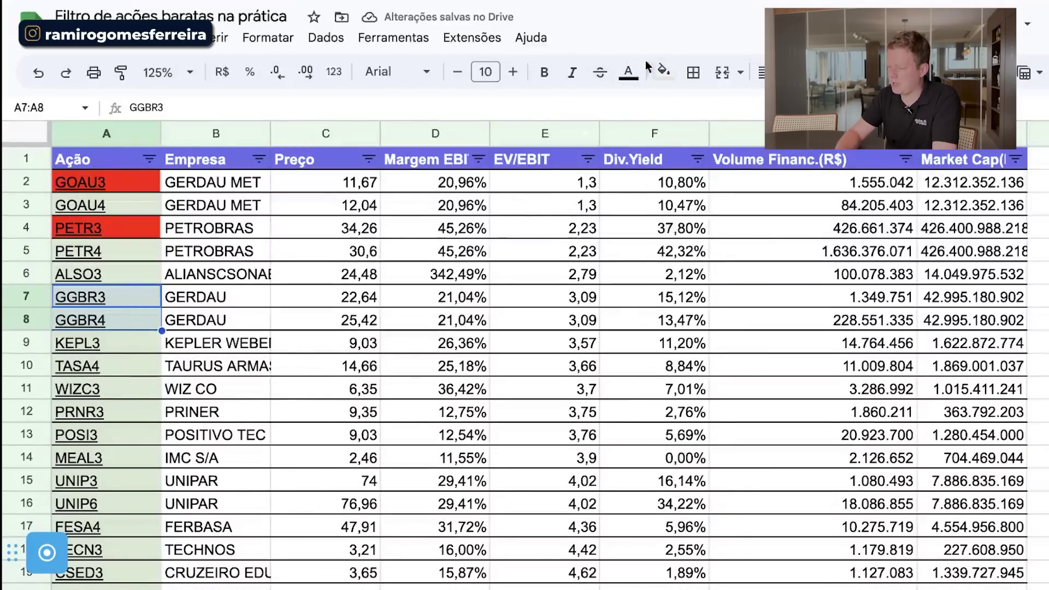
pyautogui.click(664, 71)
pyautogui.click(690, 153)
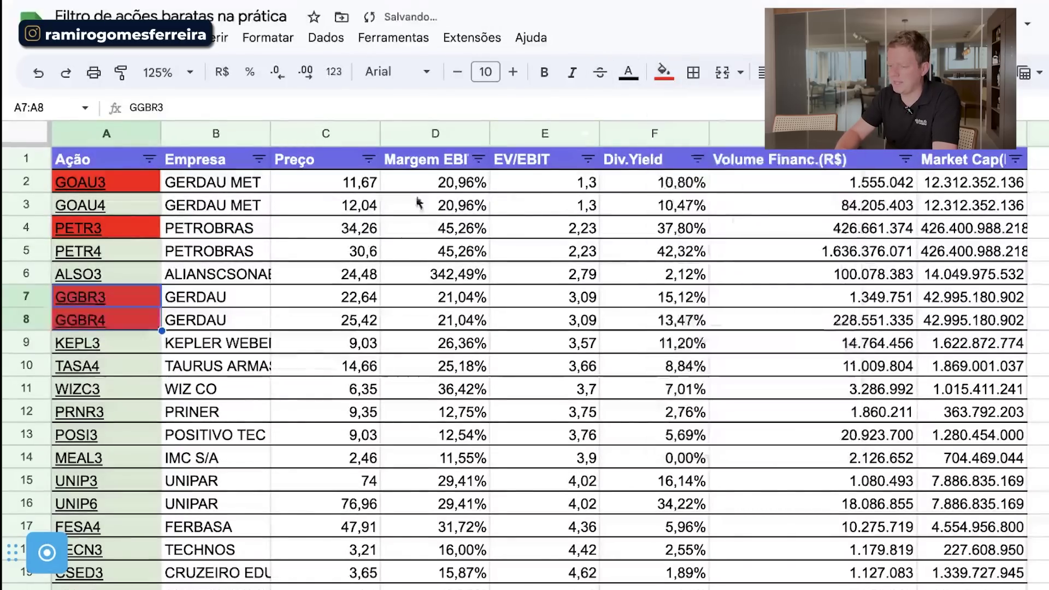
pyautogui.click(118, 210)
pyautogui.click(130, 318)
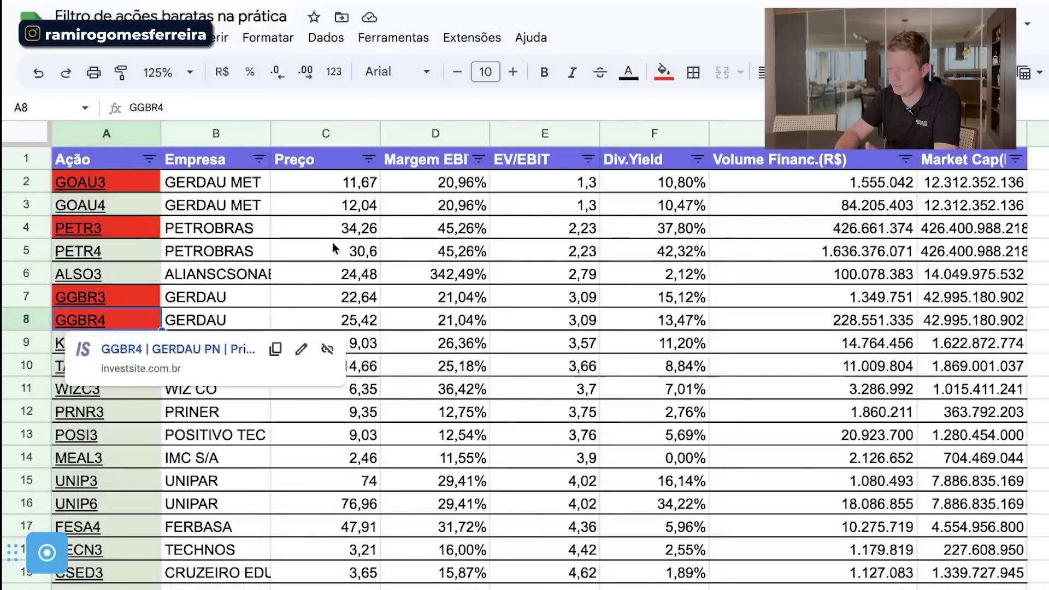
# - Fill the UNIP3 ticker cell, A15, with red
pyautogui.click(230, 434)
pyautogui.click(104, 458)
pyautogui.click(104, 480)
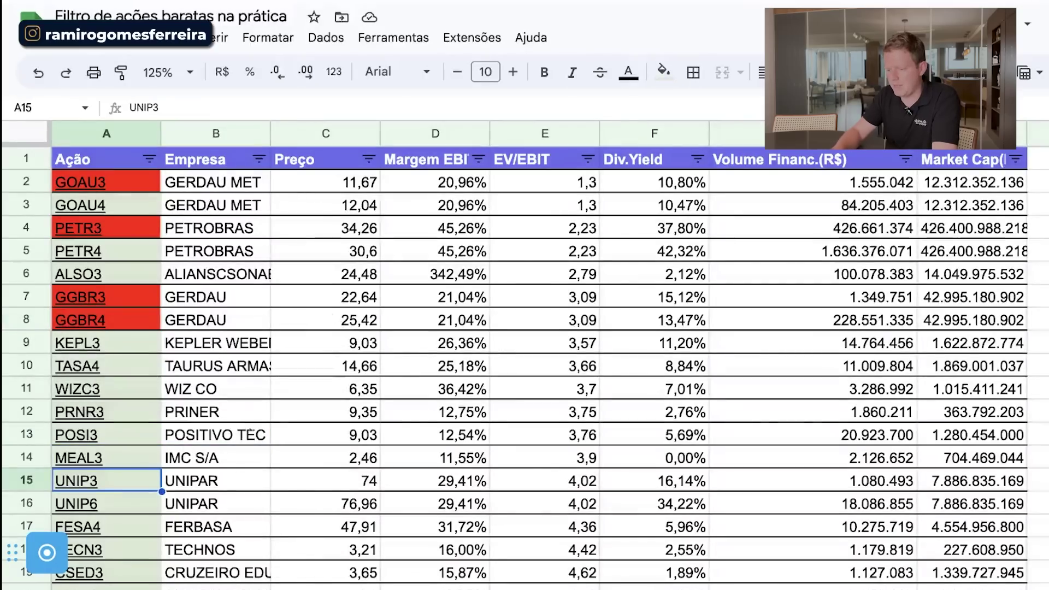
pyautogui.click(663, 72)
pyautogui.click(689, 152)
# - Fill the ETER3 ticker cell, A21, with red
pyautogui.scroll(-5, 506, 308)
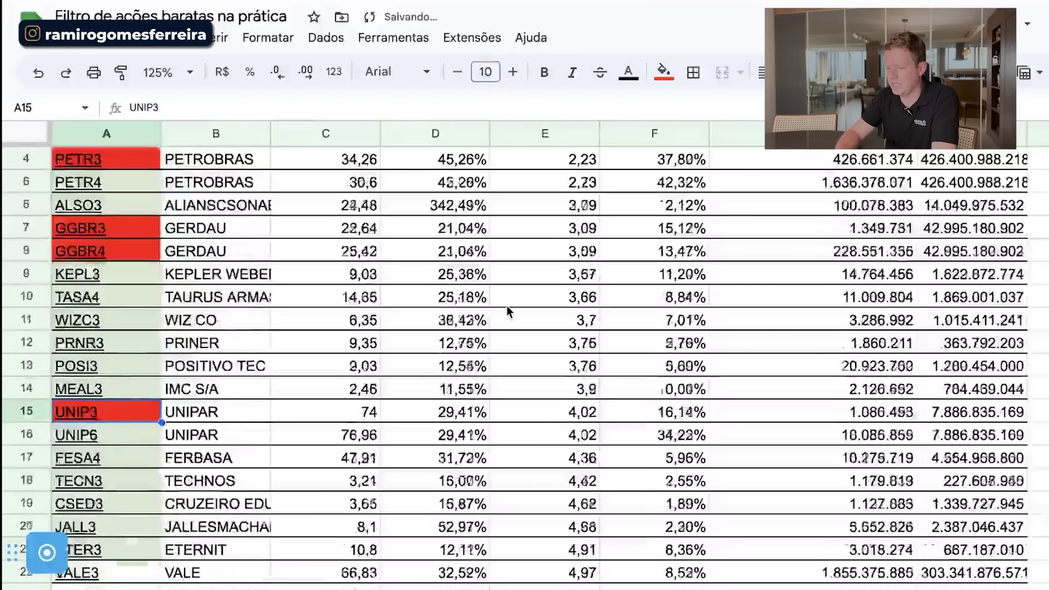
pyautogui.scroll(-3, 506, 308)
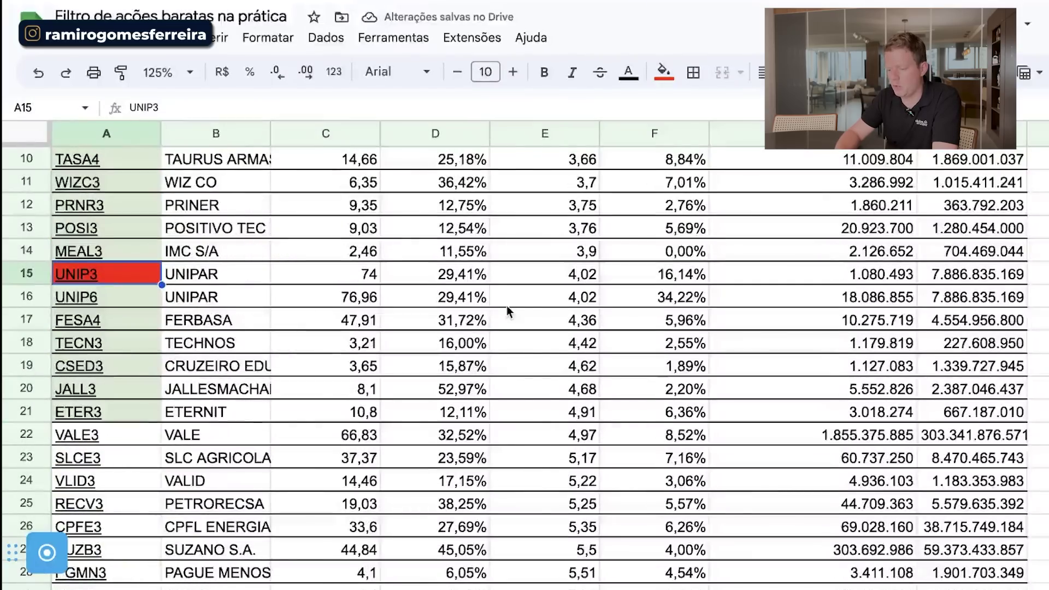
pyautogui.scroll(8, 506, 306)
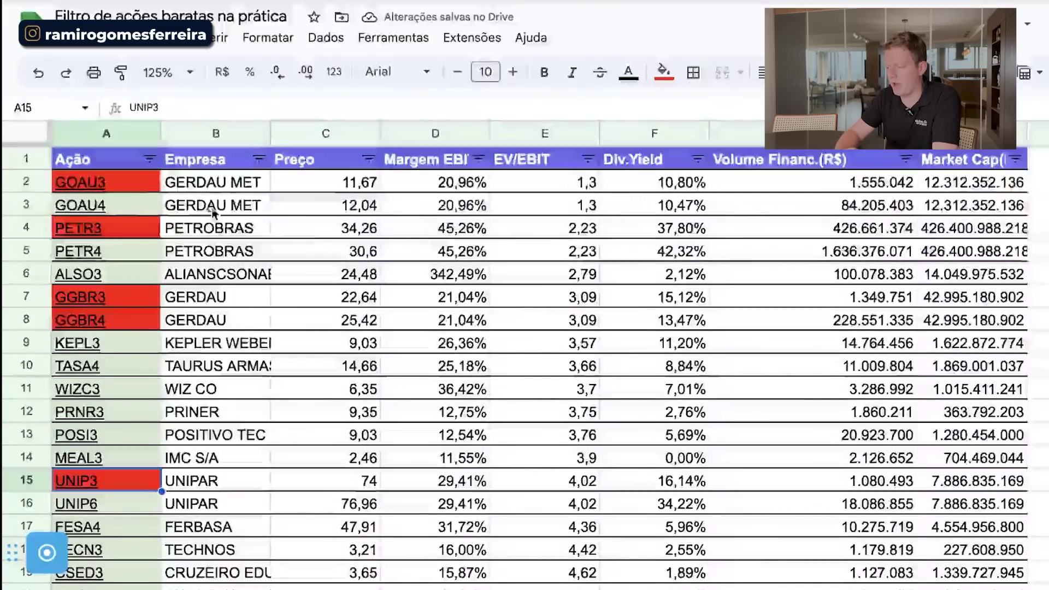
pyautogui.scroll(-5, 802, 267)
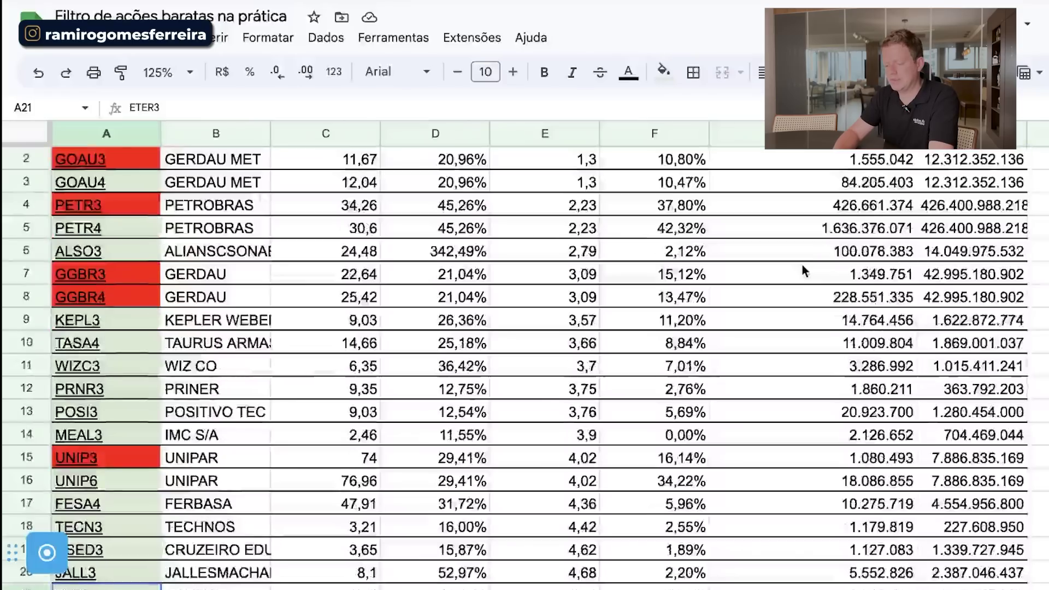
pyautogui.scroll(-4, 802, 267)
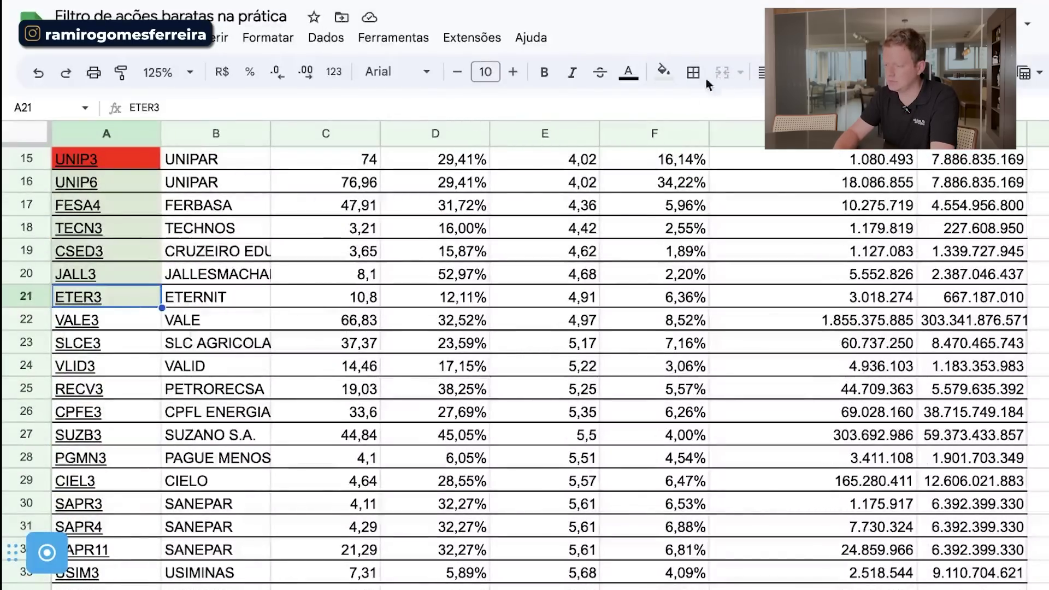
pyautogui.click(663, 74)
pyautogui.click(688, 153)
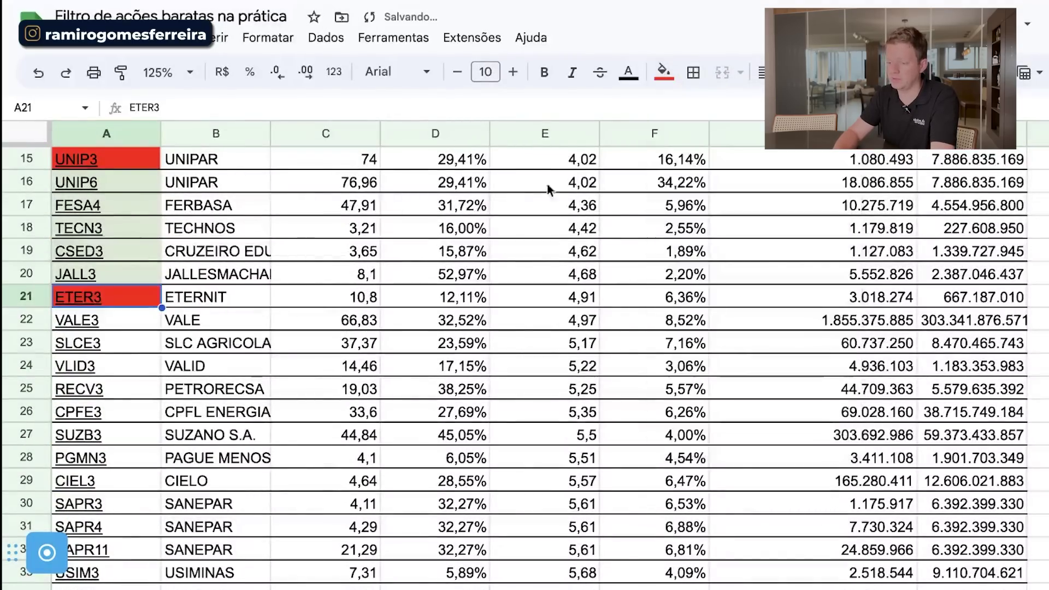
# - Open the page linked from the ETER3 cell, and highlight "decorrente de vendas de ativos" for MEAL3 in the Ajustes no ranking document
pyautogui.moveTo(90, 296)
pyautogui.click(116, 326)
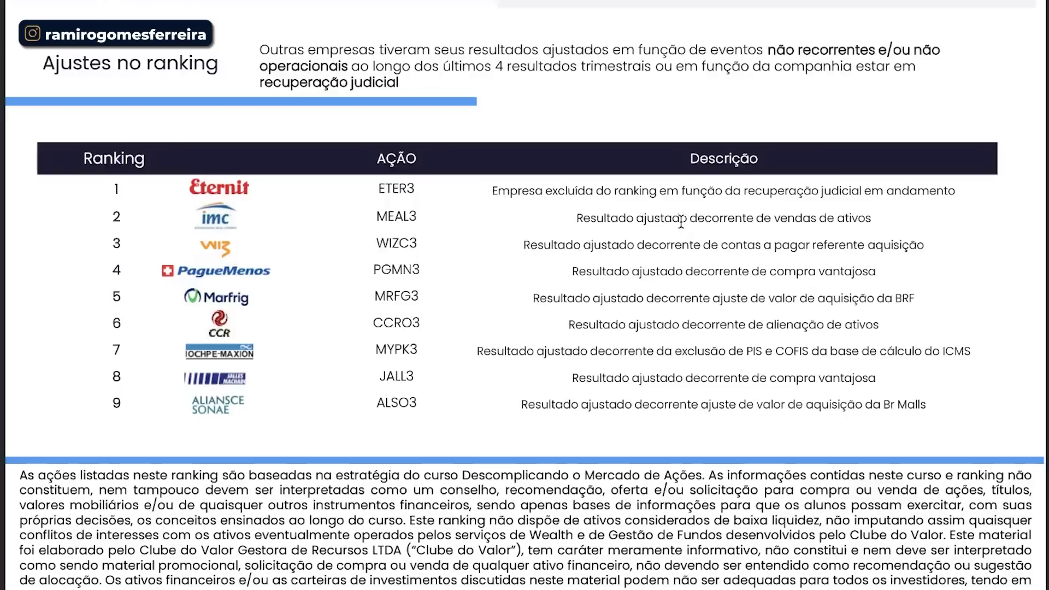
pyautogui.moveTo(703, 218); pyautogui.dragTo(863, 219)
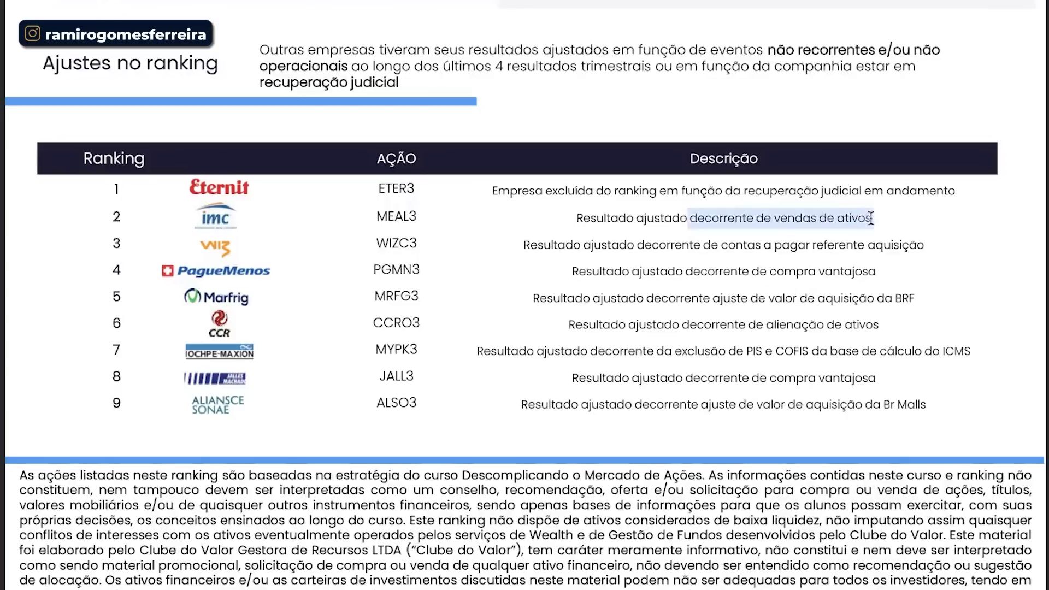
# - Return to the Filtro de ações baratas na prática spreadsheet and fill the MEAL3 and PGMN3 ticker cells, A14 and A28, with red
pyautogui.hotkey('alt', 'Tab')
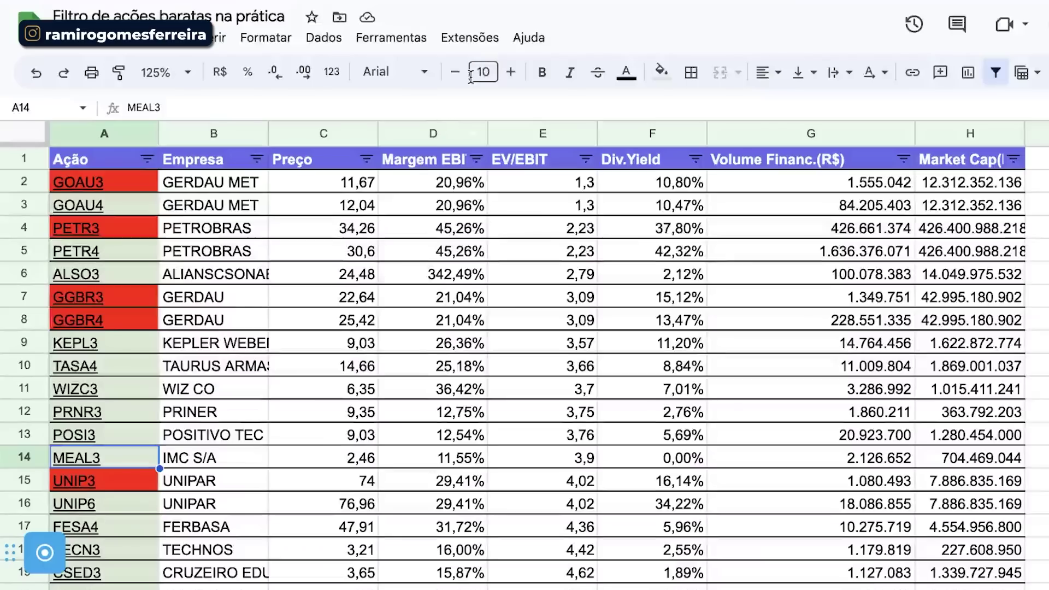
pyautogui.click(668, 71)
pyautogui.click(687, 162)
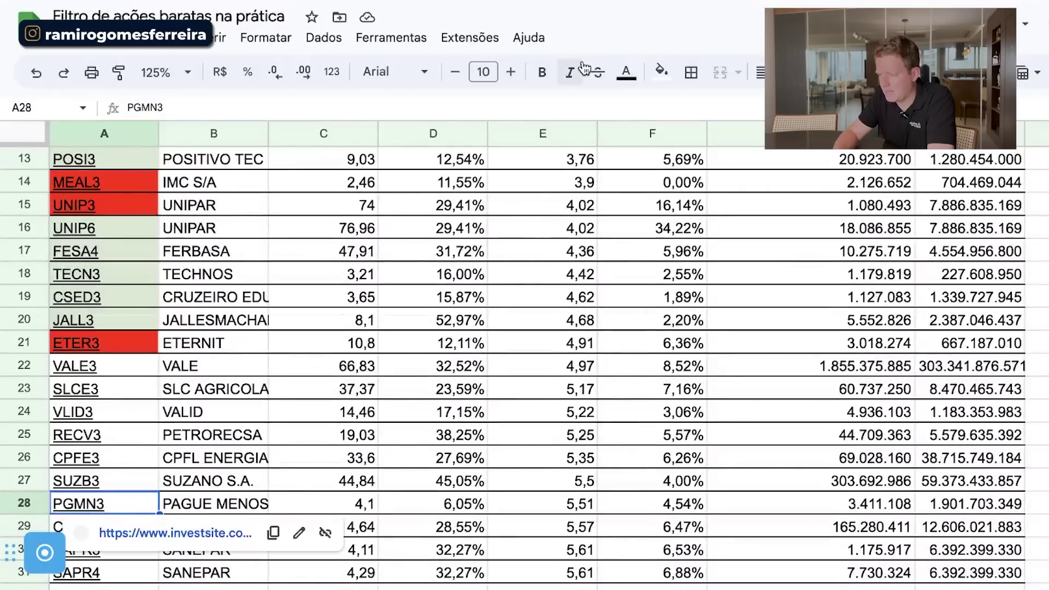
pyautogui.click(661, 71)
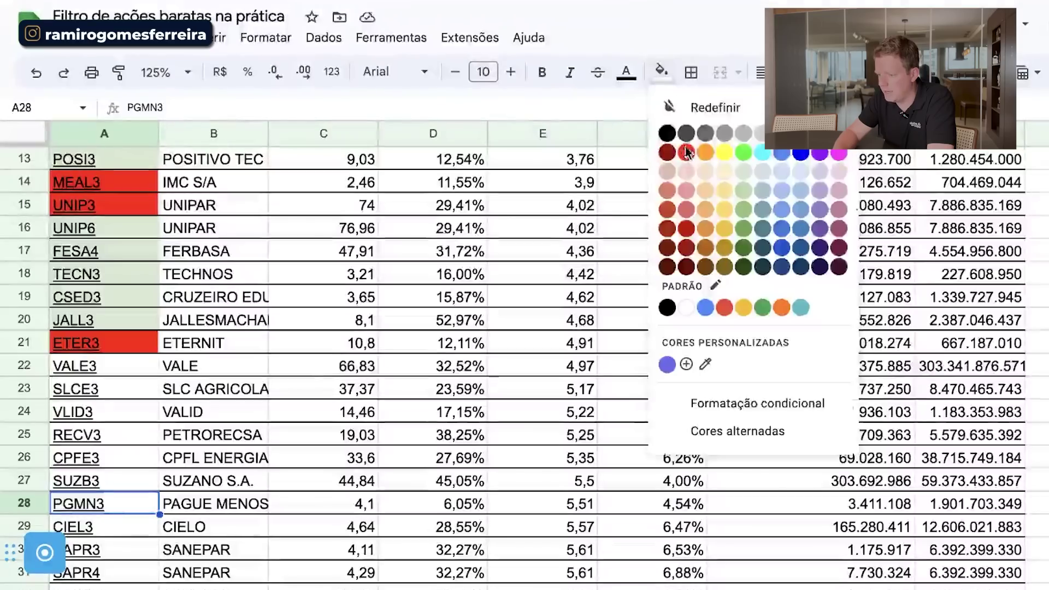
pyautogui.click(686, 153)
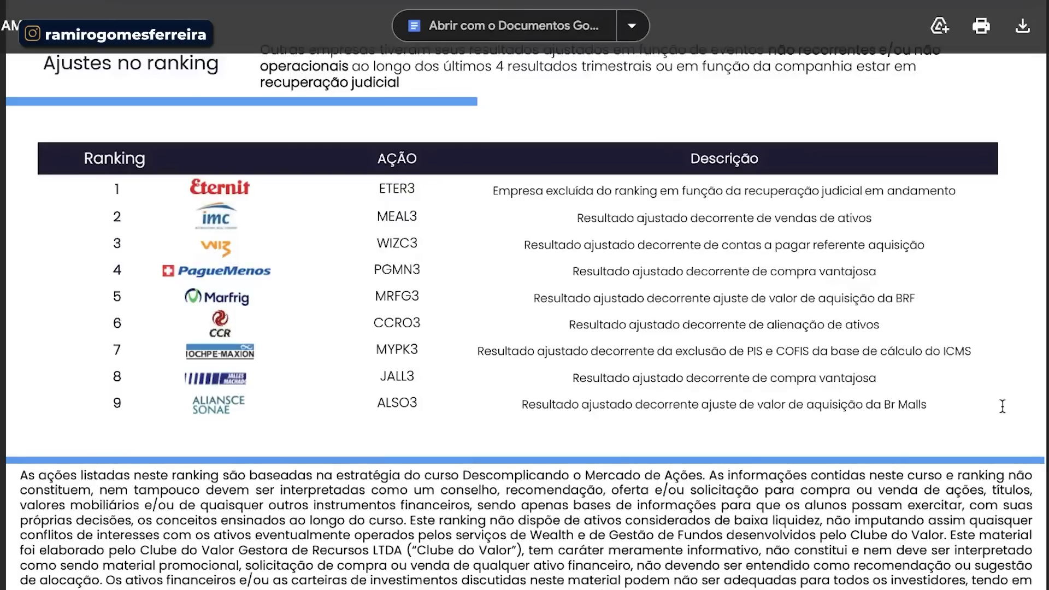
# - Switch to the Ajustes no ranking document and highlight the whole list of adjusted companies, from ETER3 to ALSO3
pyautogui.moveTo(1002, 406); pyautogui.dragTo(87, 180)
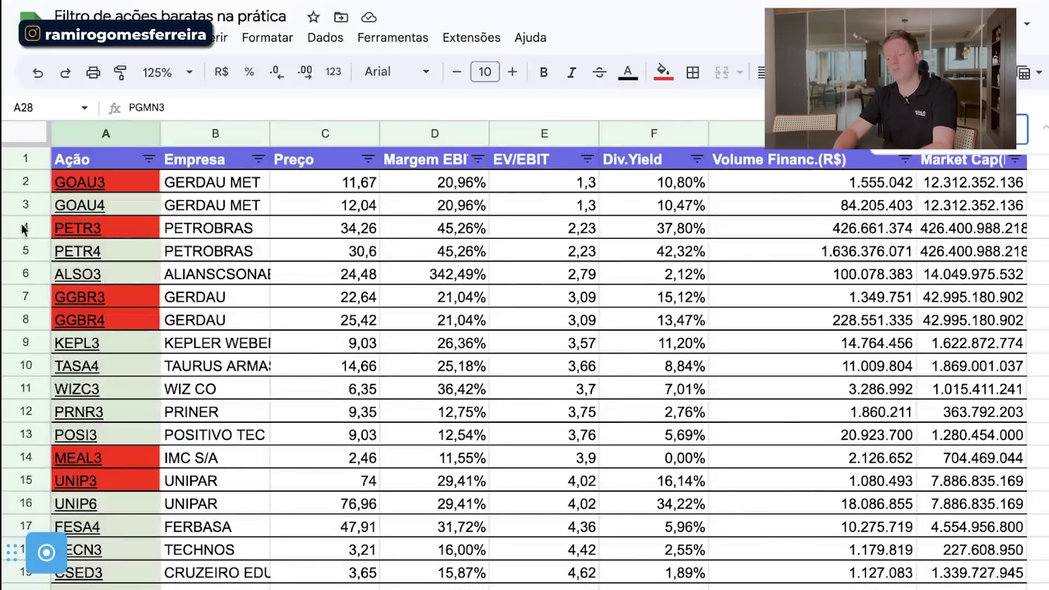
# - In the spreadsheet, delete rows 2, 4, 7, 8, 14 and 15, whose ticker cells are filled red
pyautogui.click(25, 182)
pyautogui.keyDown('ctrl'); pyautogui.click(26, 228); pyautogui.keyUp('ctrl')
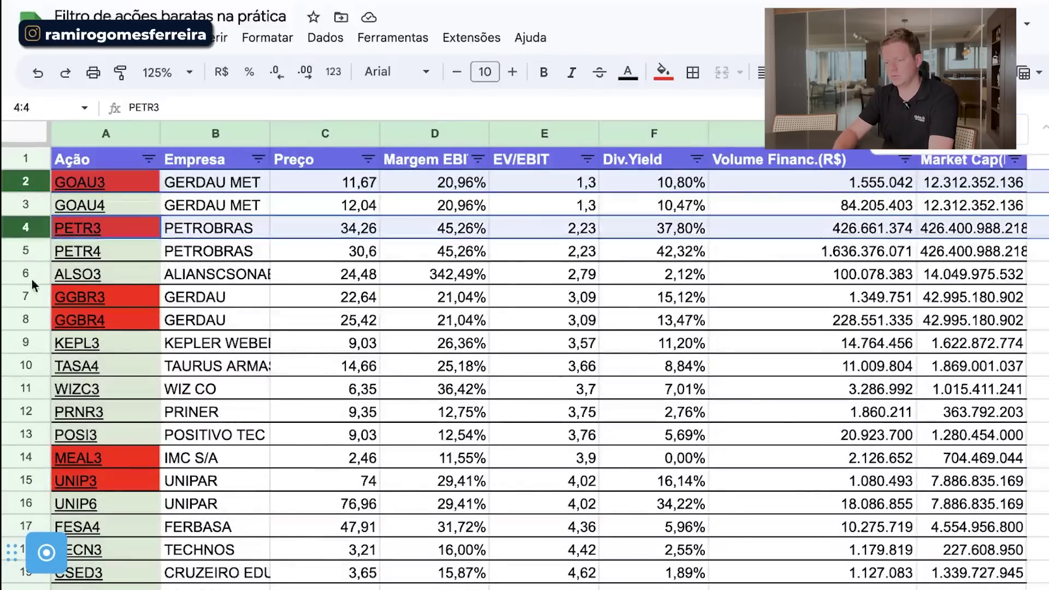
pyautogui.keyDown('ctrl'); pyautogui.click(26, 296); pyautogui.keyUp('ctrl')
pyautogui.keyDown('ctrl'); pyautogui.click(26, 320); pyautogui.keyUp('ctrl')
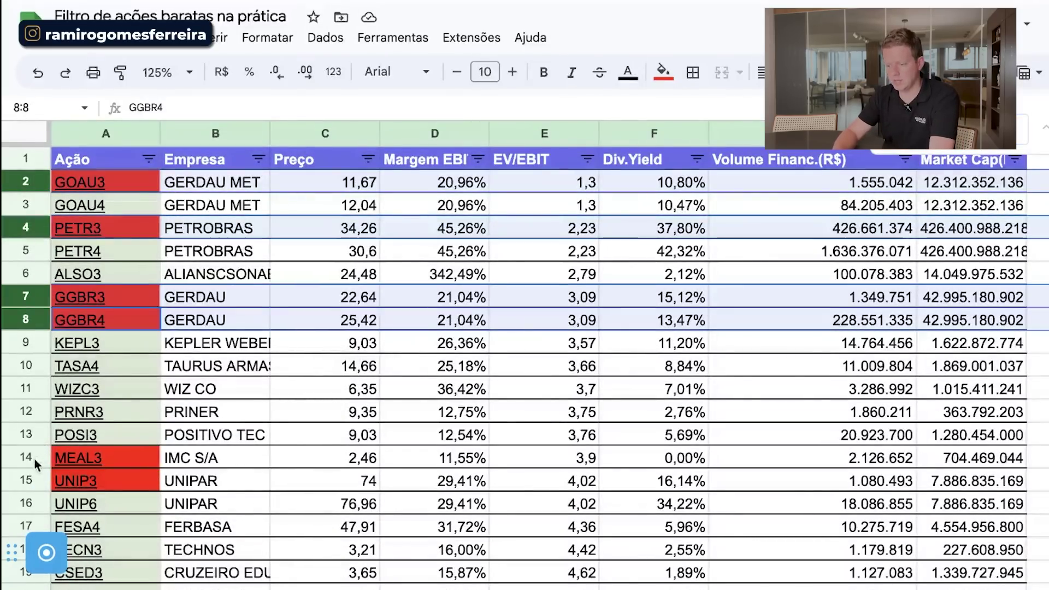
pyautogui.keyDown('ctrl'); pyautogui.click(30, 457); pyautogui.keyUp('ctrl')
pyautogui.keyDown('ctrl'); pyautogui.click(30, 480); pyautogui.keyUp('ctrl')
pyautogui.rightClick(30, 480)
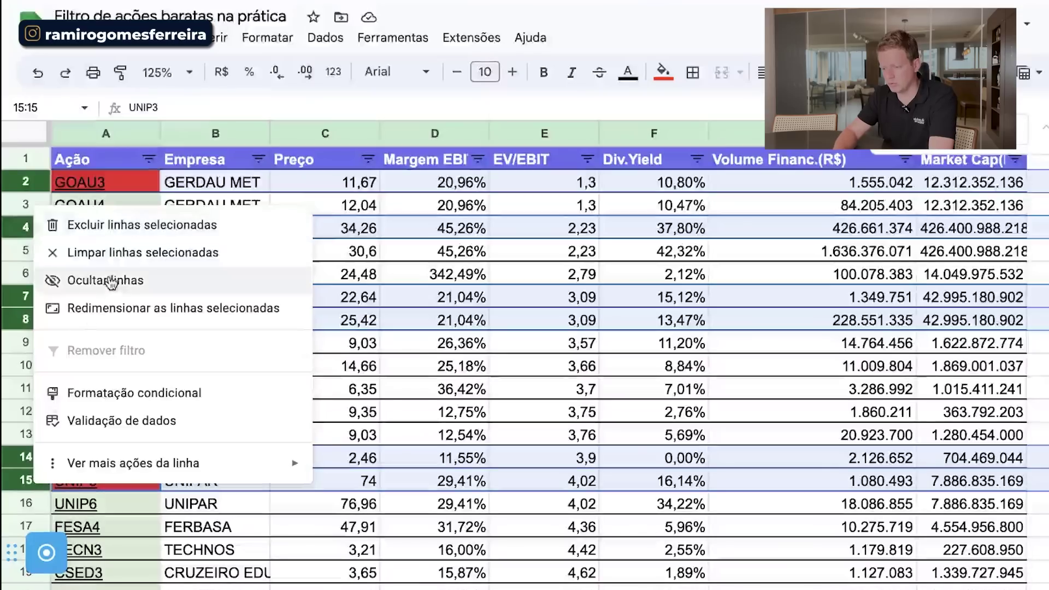
pyautogui.click(126, 224)
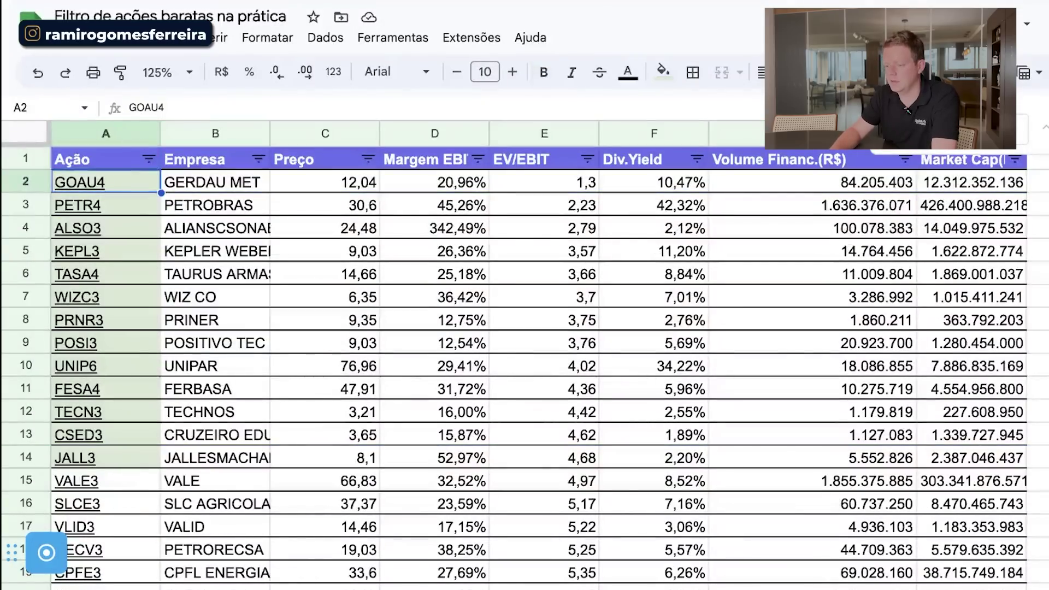
# - Select the ticker cells A2:A21 and open the fill colour choices for them
pyautogui.moveTo(126, 587); pyautogui.dragTo(126, 588)
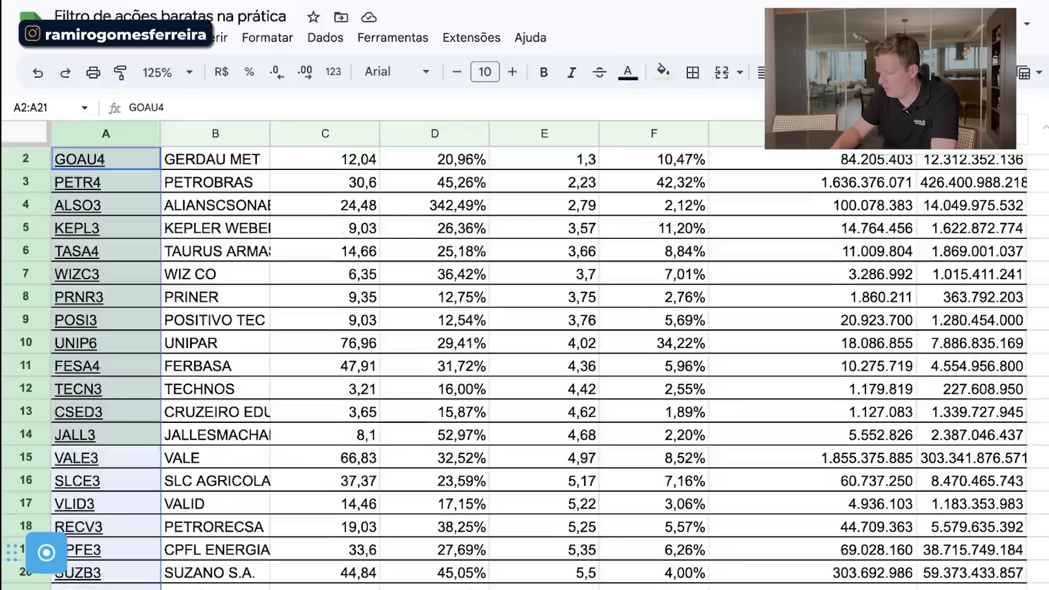
pyautogui.click(662, 72)
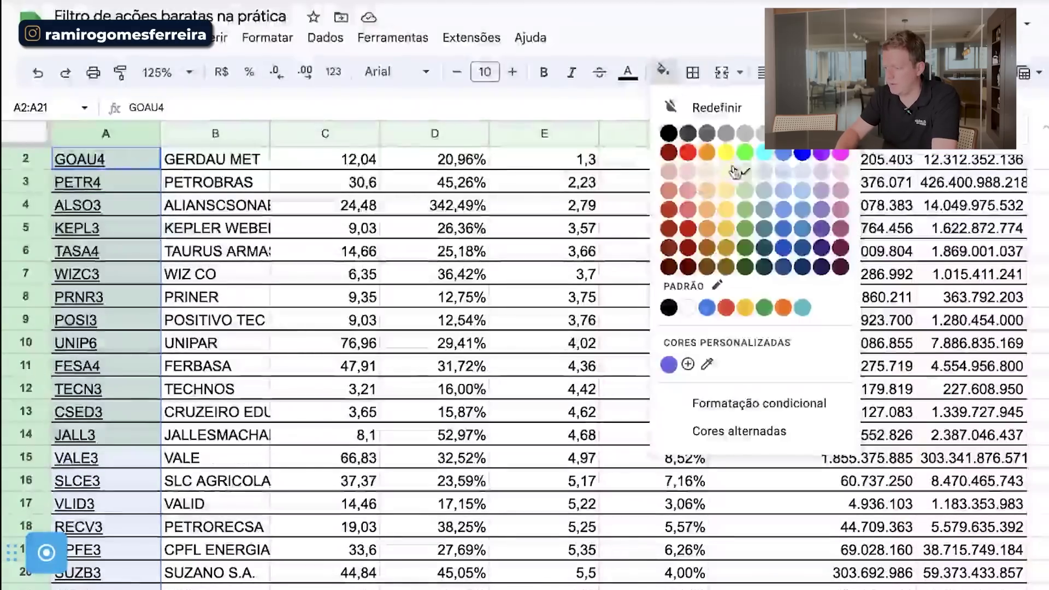